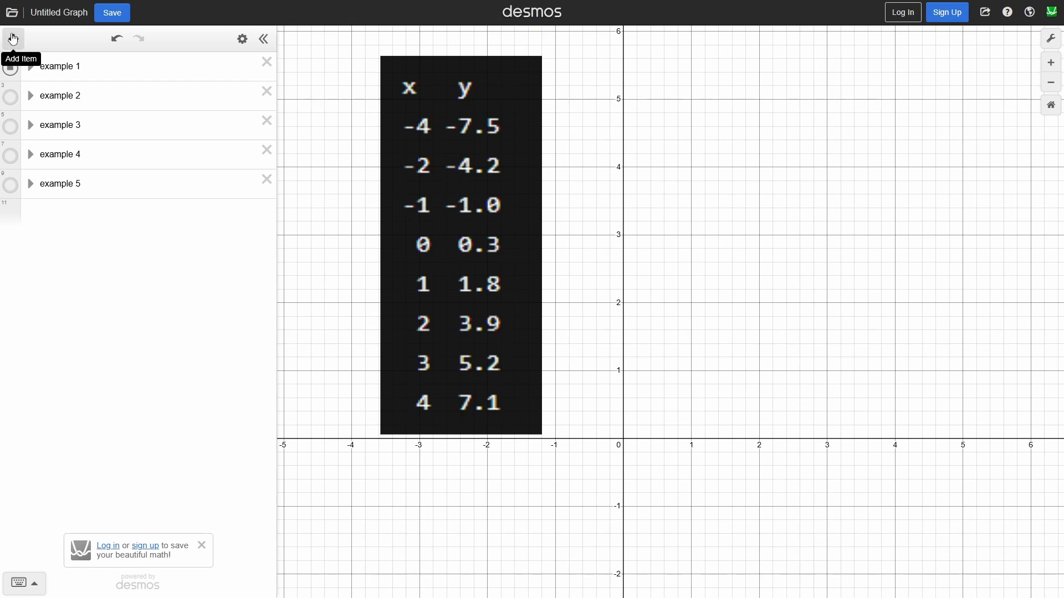
Add a new table to the expression list and move it below the example 5 folder.
{"action": "left_click", "coordinate": [13, 40]}
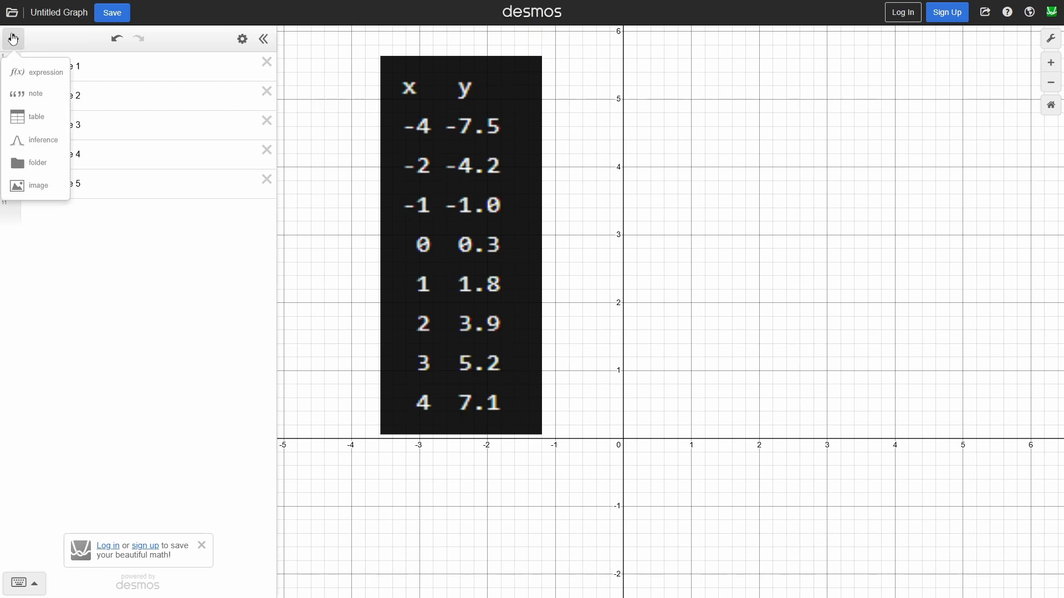
{"action": "left_click", "coordinate": [28, 119]}
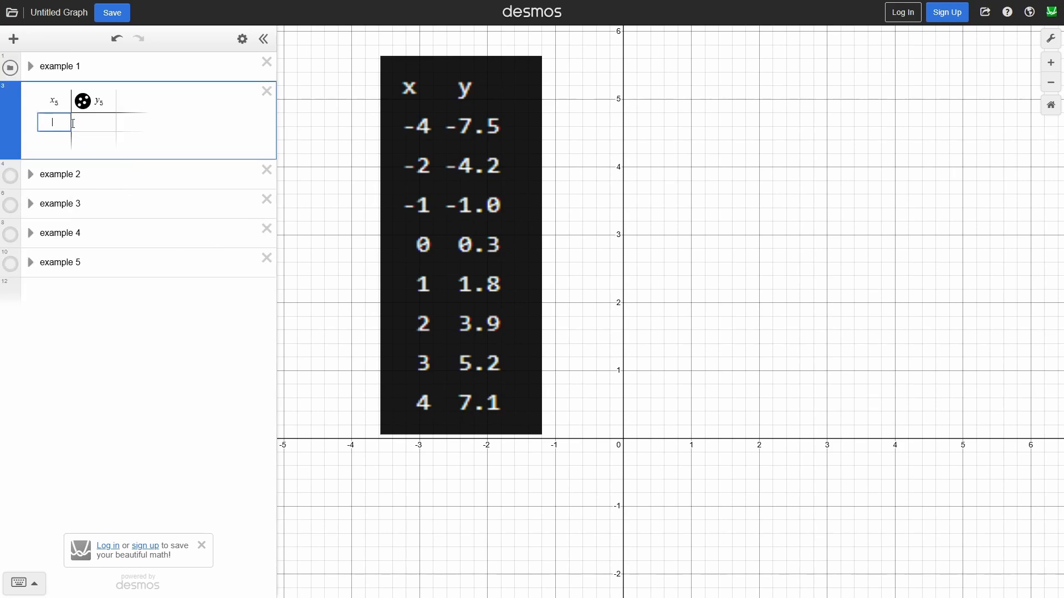
{"action": "left_click_drag", "start_coordinate": [9, 128], "coordinate": [332, 245]}
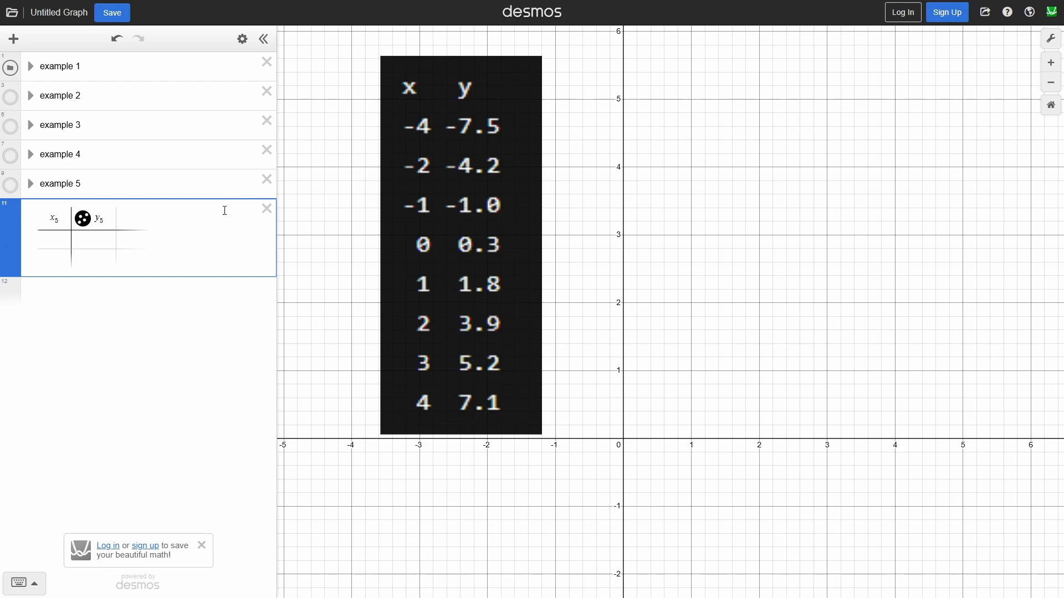
Enter -4, -2 and -1 as the first three x values of the new table.
{"action": "left_click", "coordinate": [46, 243]}
{"action": "type", "text": "-4"}
{"action": "key", "text": "Return"}
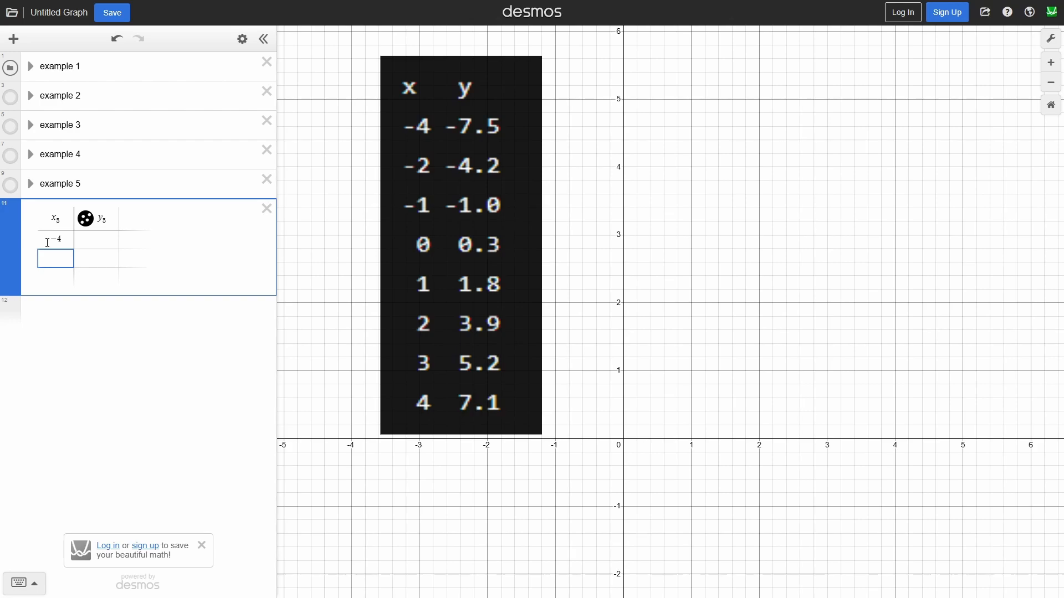
{"action": "type", "text": "-2"}
{"action": "key", "text": "Return"}
{"action": "type", "text": "-1"}
{"action": "key", "text": "Return"}
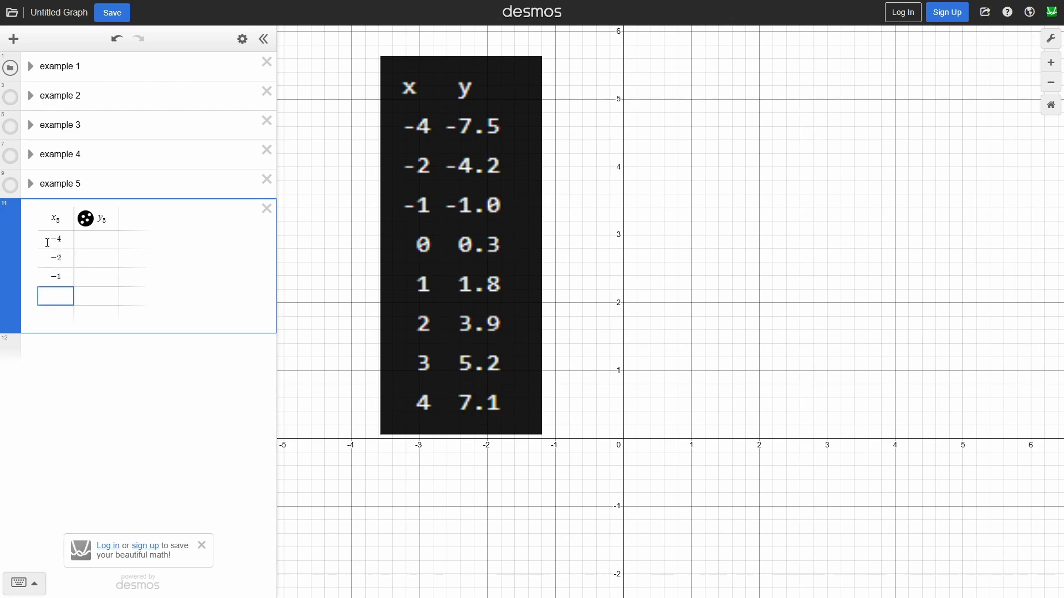
Continue the table's x column with the values 0, 1, 2, 3 and 4.
{"action": "type", "text": "0"}
{"action": "key", "text": "Return"}
{"action": "type", "text": "1"}
{"action": "key", "text": "Return"}
{"action": "type", "text": "23"}
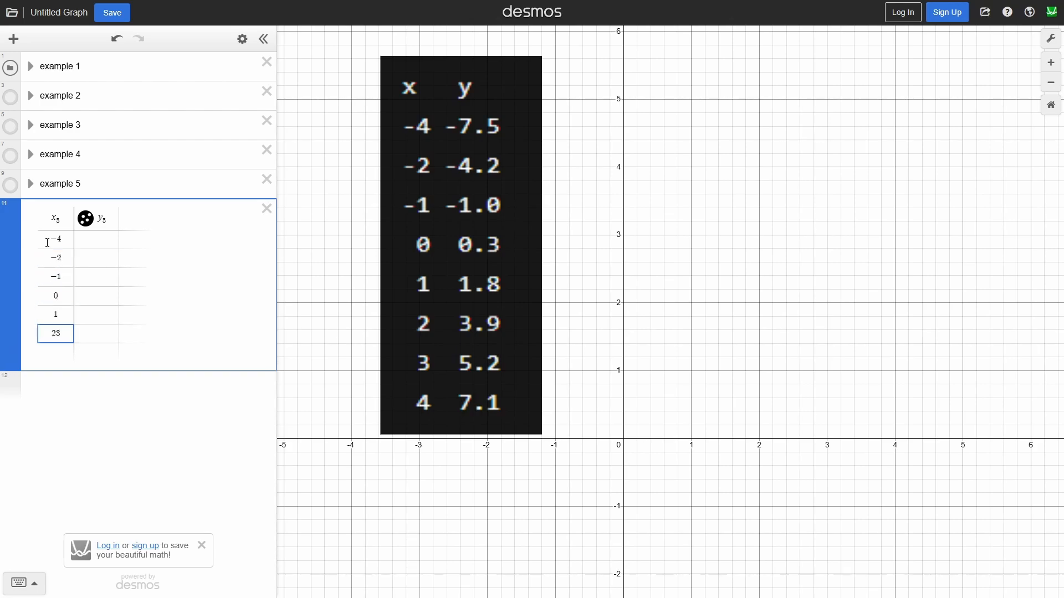
{"action": "key", "text": "BackSpace"}
{"action": "key", "text": "Return"}
{"action": "type", "text": "3"}
{"action": "key", "text": "Return"}
{"action": "type", "text": "4"}
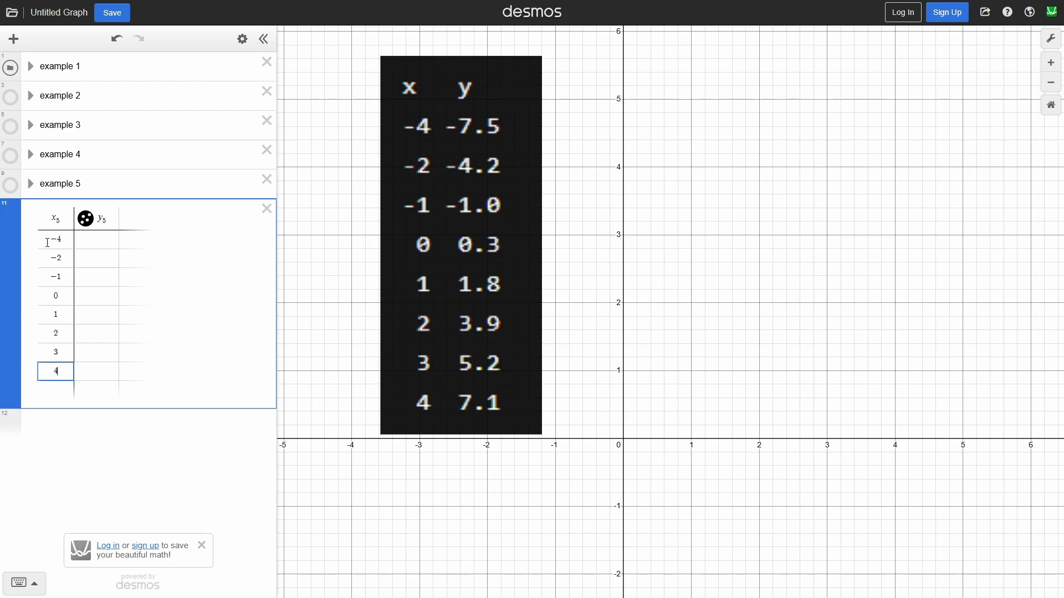
Enter the y values -7.5 for x = -4 and -4.2 for x = -2 in the table.
{"action": "key", "text": "Right"}
{"action": "key", "text": "Up"}
{"action": "key", "text": "Up"}
{"action": "key", "text": "Up"}
{"action": "key", "text": "Up"}
{"action": "key", "text": "Up"}
{"action": "key", "text": "Up"}
{"action": "key", "text": "Up"}
{"action": "type", "text": "-7.5"}
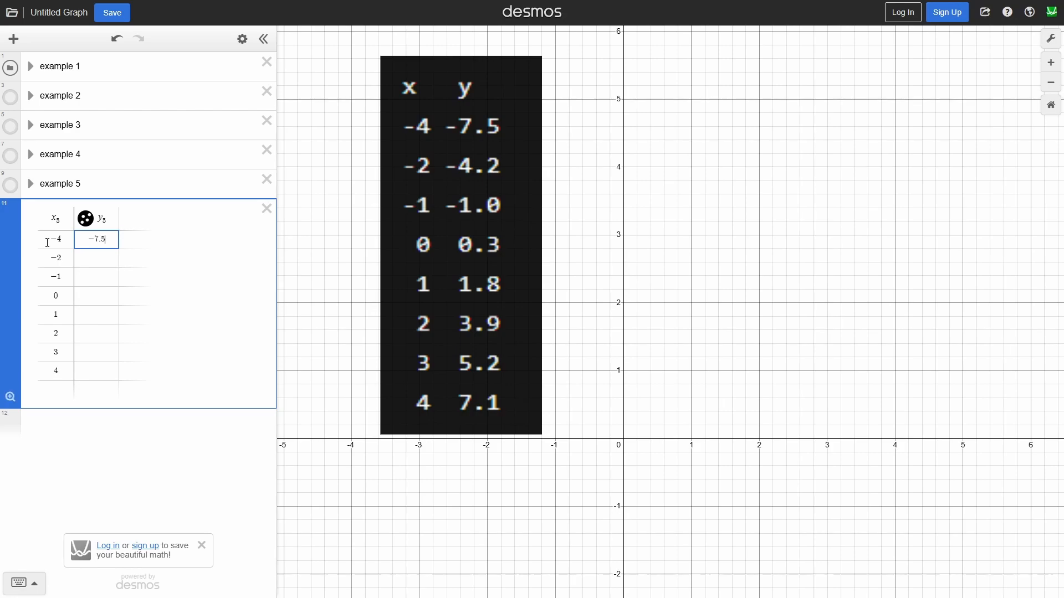
{"action": "key", "text": "Return"}
{"action": "type", "text": "-4.2"}
{"action": "key", "text": "Return"}
Enter the y values -1.0, 0.3 and 1.8 for x = -1, 0 and 1.
{"action": "type", "text": "-1.0"}
{"action": "key", "text": "Return"}
{"action": "type", "text": "-"}
{"action": "key", "text": "BackSpace"}
{"action": "type", "text": "0.3"}
{"action": "key", "text": "Return"}
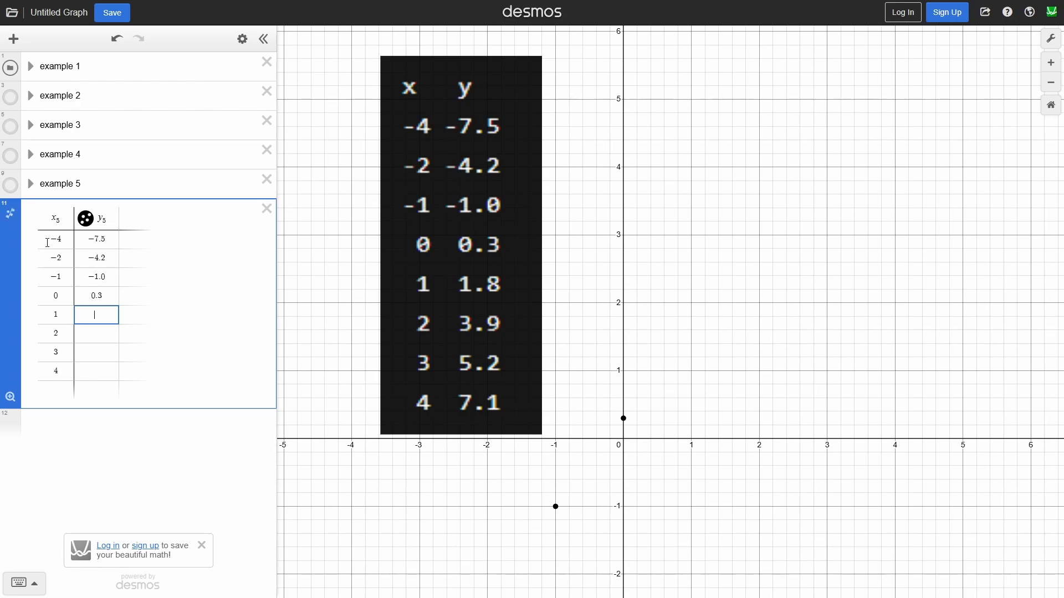
{"action": "type", "text": "1.8"}
{"action": "key", "text": "Return"}
{"action": "type", "text": "5.2"}
{"action": "key", "text": "Return"}
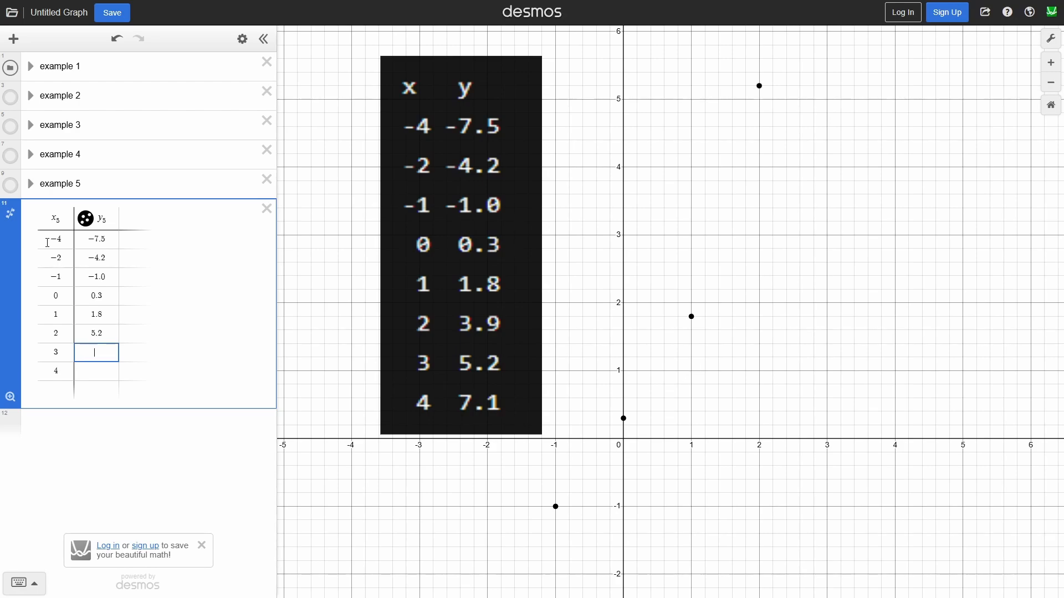
{"action": "type", "text": "7.1"}
{"action": "key", "text": "Up"}
{"action": "key", "text": "Up"}
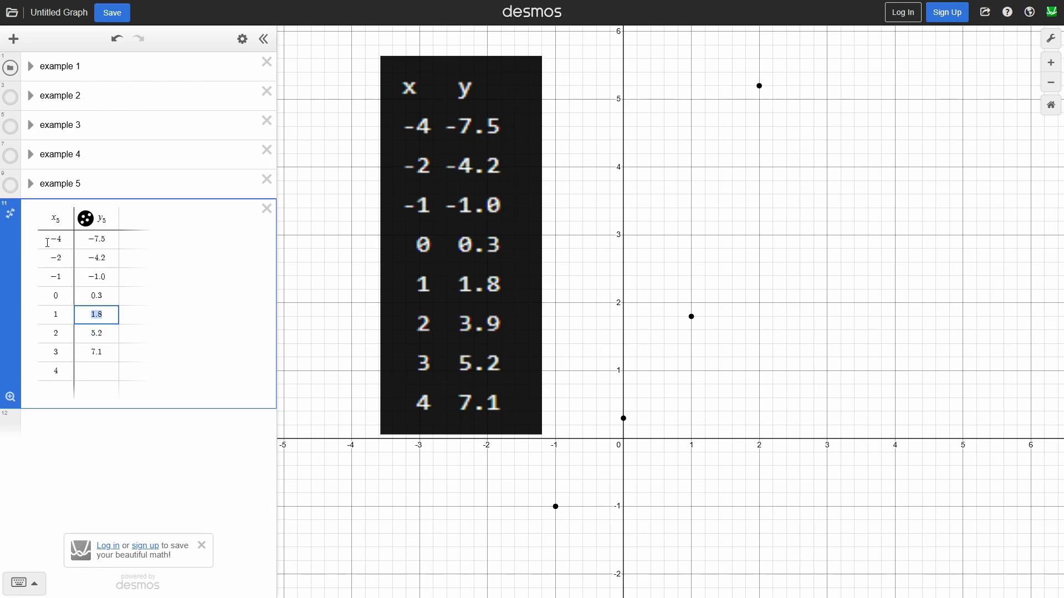
{"action": "key", "text": "Down"}
Set the y values for x = 2, 3 and 4 to 3.9, 5.2 and 7.1.
{"action": "type", "text": "3.9"}
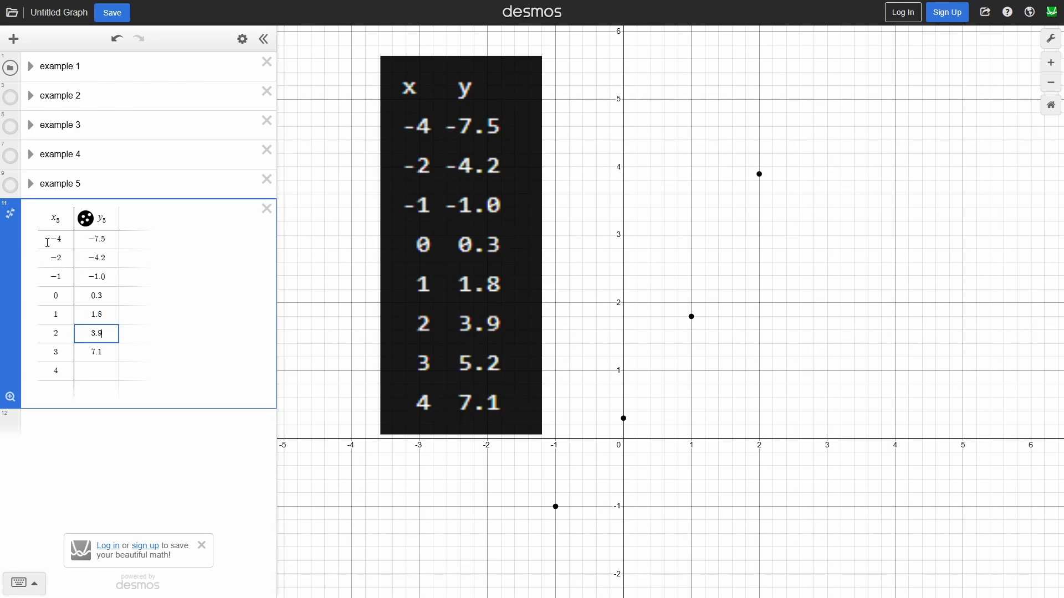
{"action": "key", "text": "Return"}
{"action": "type", "text": "5.2"}
{"action": "key", "text": "Return"}
{"action": "type", "text": "7.1"}
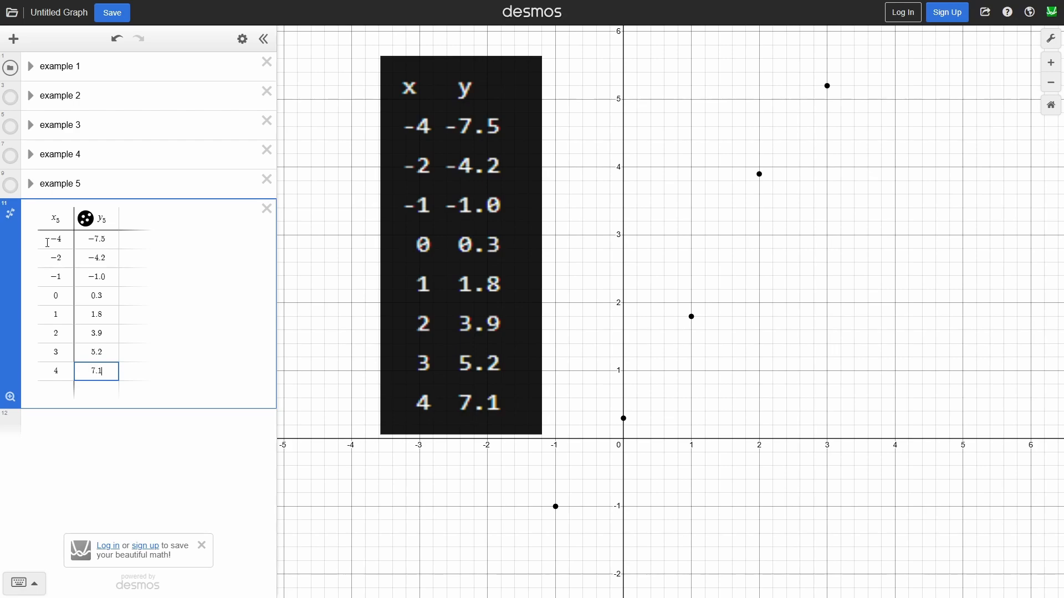
Examine all the plotted data points on the graph and show the coordinates of the point at x = -1.
{"action": "scroll", "coordinate": [533, 445], "scroll_direction": "down", "scroll_amount": 5}
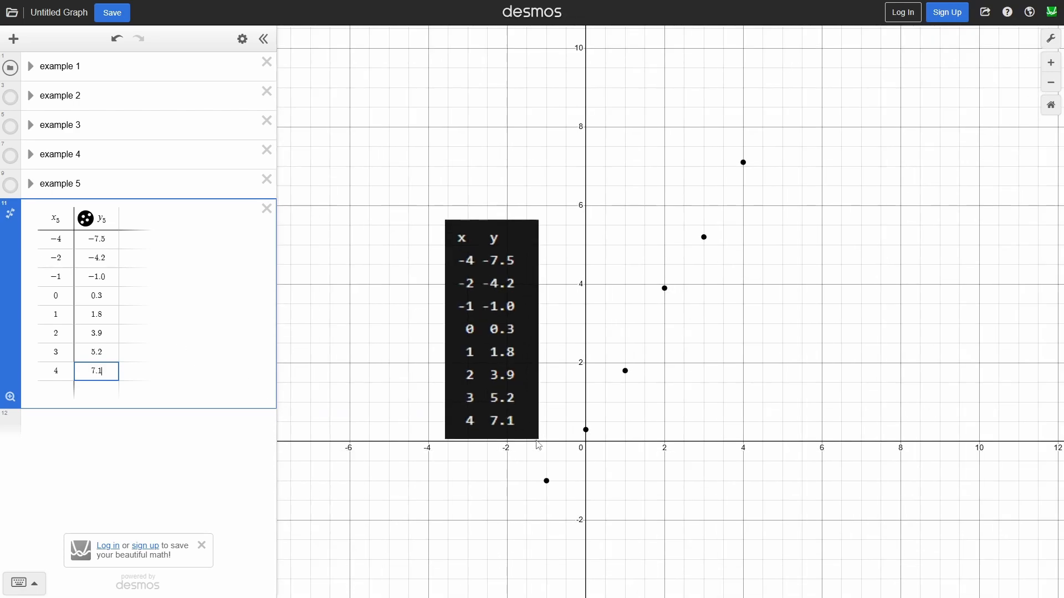
{"action": "left_click", "coordinate": [627, 477]}
{"action": "left_click_drag", "start_coordinate": [627, 475], "coordinate": [633, 395]}
{"action": "scroll", "coordinate": [666, 274], "scroll_direction": "down", "scroll_amount": 1}
{"action": "scroll", "coordinate": [629, 327], "scroll_direction": "down", "scroll_amount": 4}
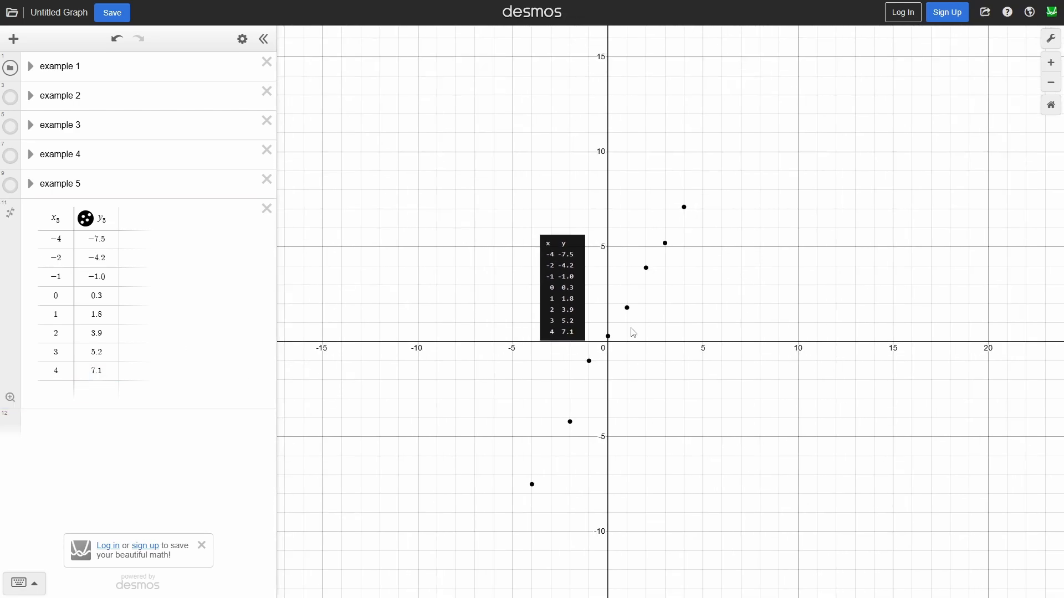
{"action": "left_click_drag", "start_coordinate": [631, 352], "coordinate": [636, 315]}
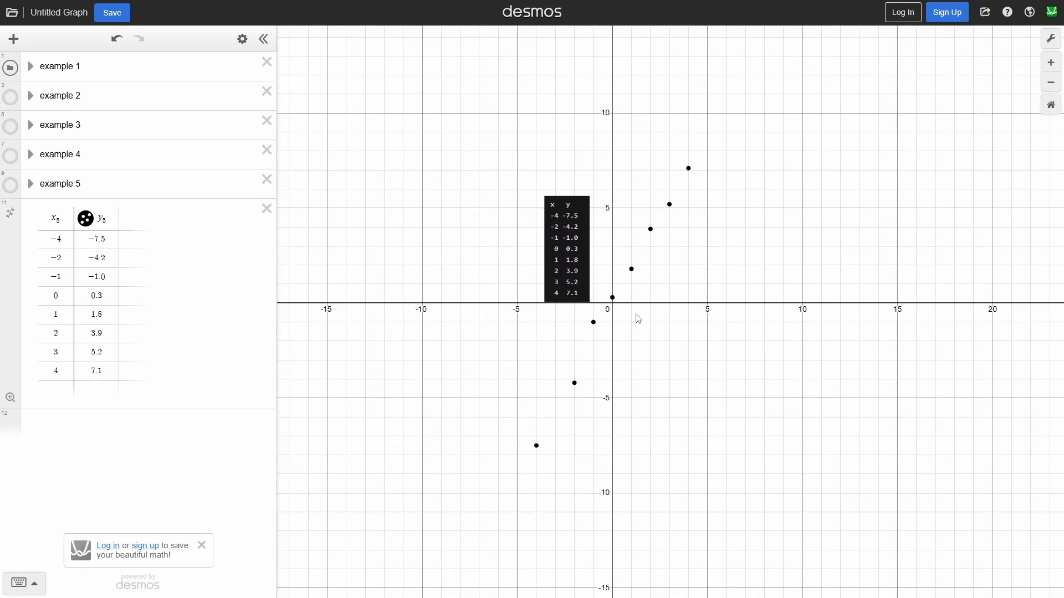
{"action": "scroll", "coordinate": [576, 327], "scroll_direction": "up", "scroll_amount": 1}
{"action": "left_click", "coordinate": [596, 321]}
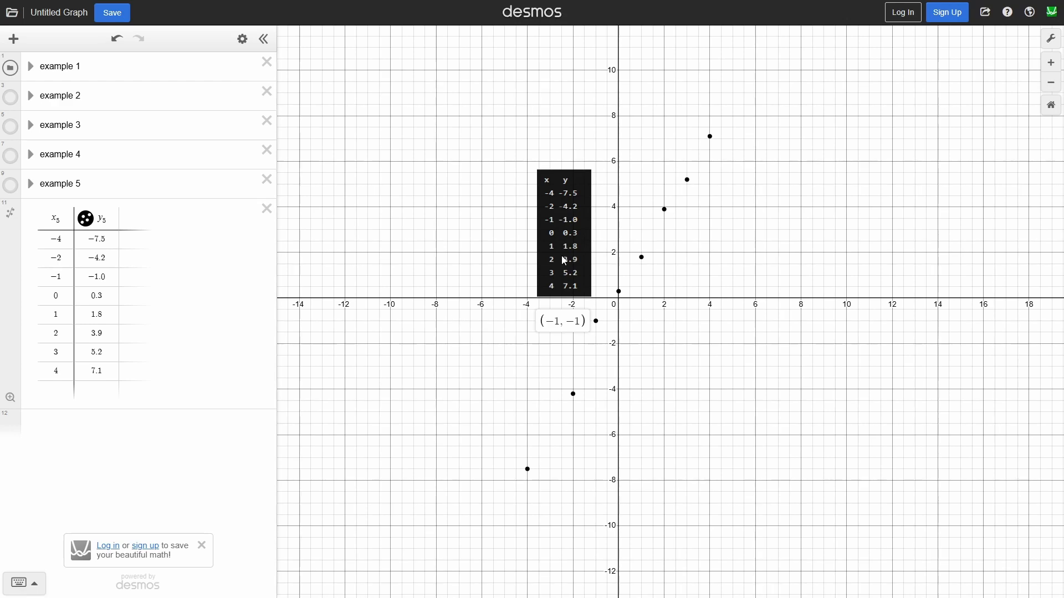
Hide the example 1 folder's image and add a linear regression to the new data table.
{"action": "left_click", "coordinate": [11, 69]}
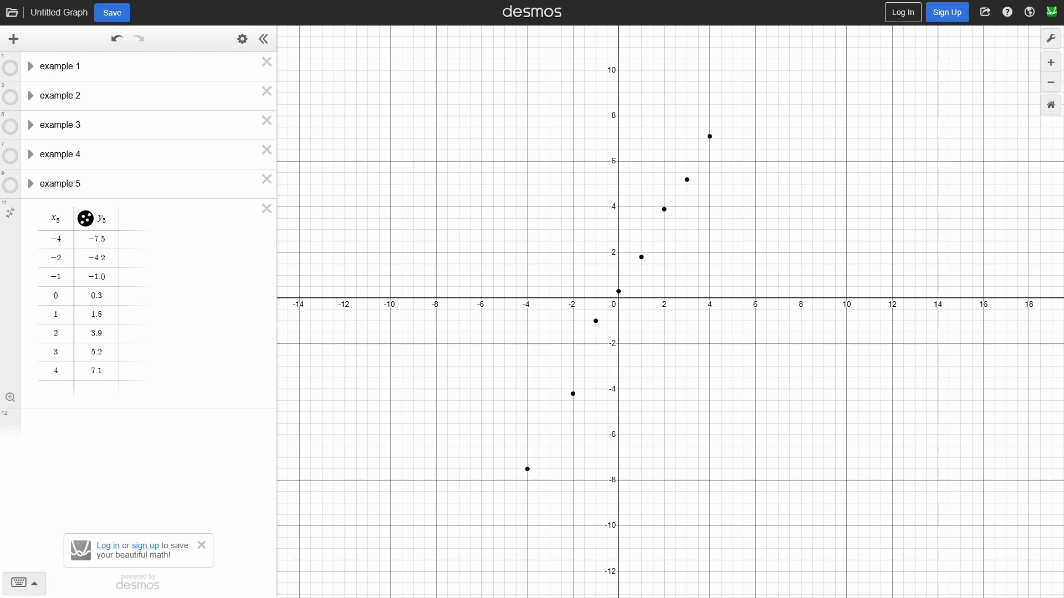
{"action": "scroll", "coordinate": [805, 283], "scroll_direction": "up", "scroll_amount": 3}
{"action": "left_click_drag", "start_coordinate": [709, 281], "coordinate": [792, 285]}
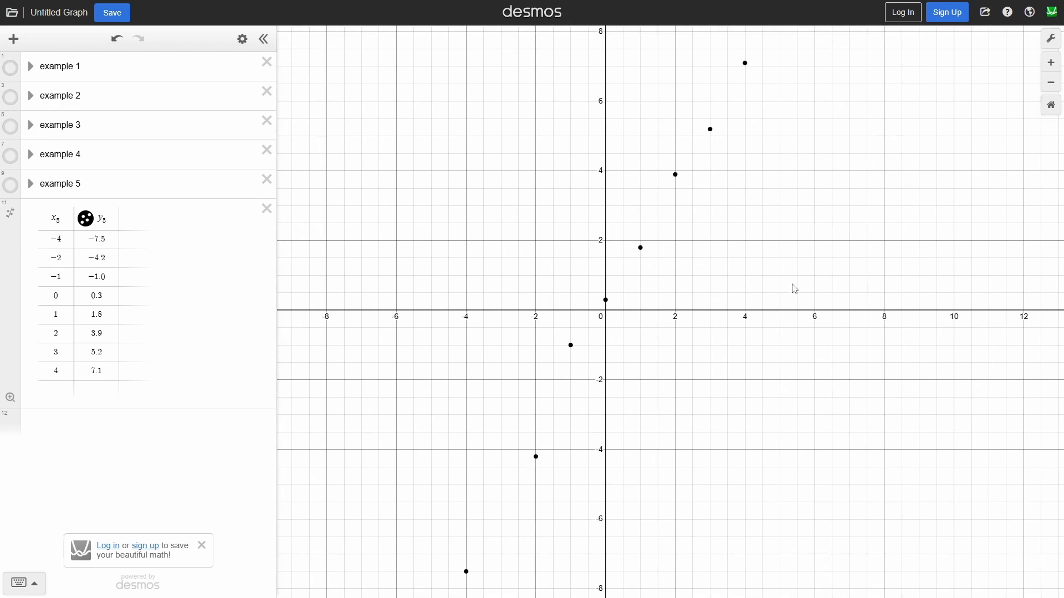
{"action": "scroll", "coordinate": [792, 285], "scroll_direction": "down", "scroll_amount": 1}
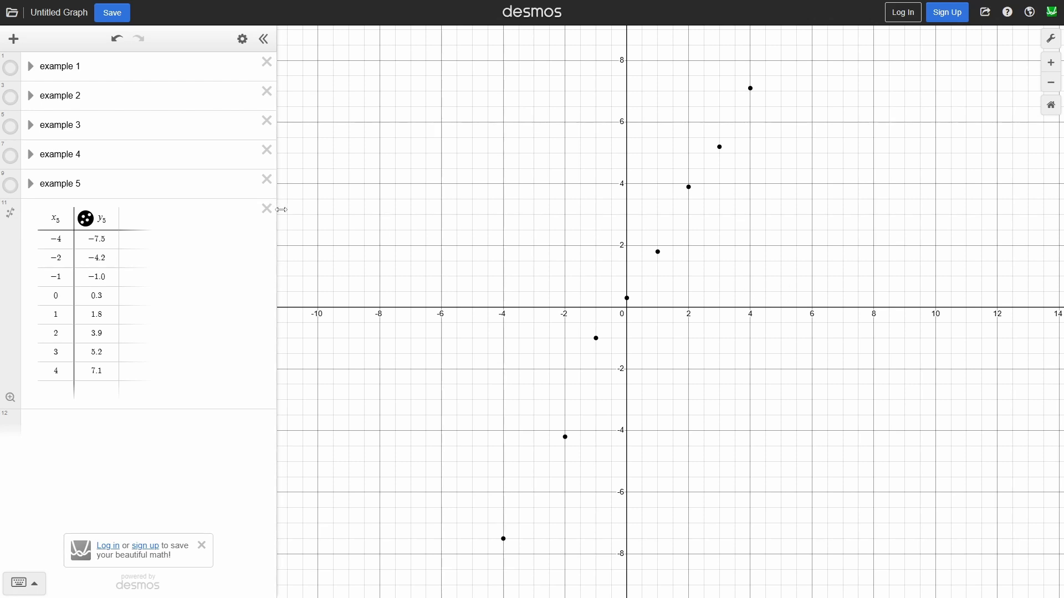
{"action": "left_click", "coordinate": [11, 220]}
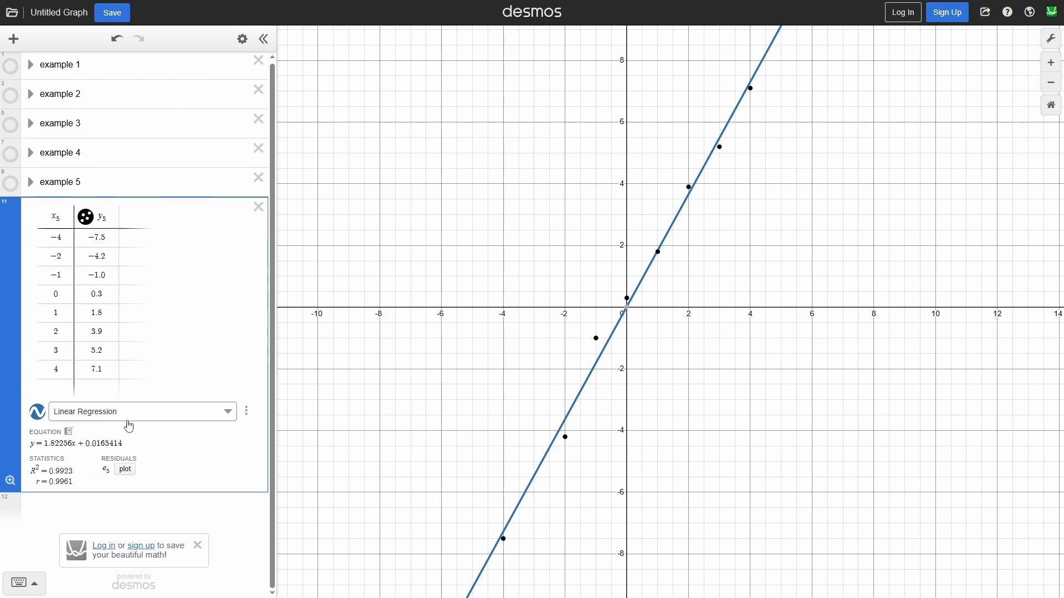
Plot the fitted line as a separate expression, y = 1.82256x + 0.0165414, below the table.
{"action": "left_click", "coordinate": [137, 518]}
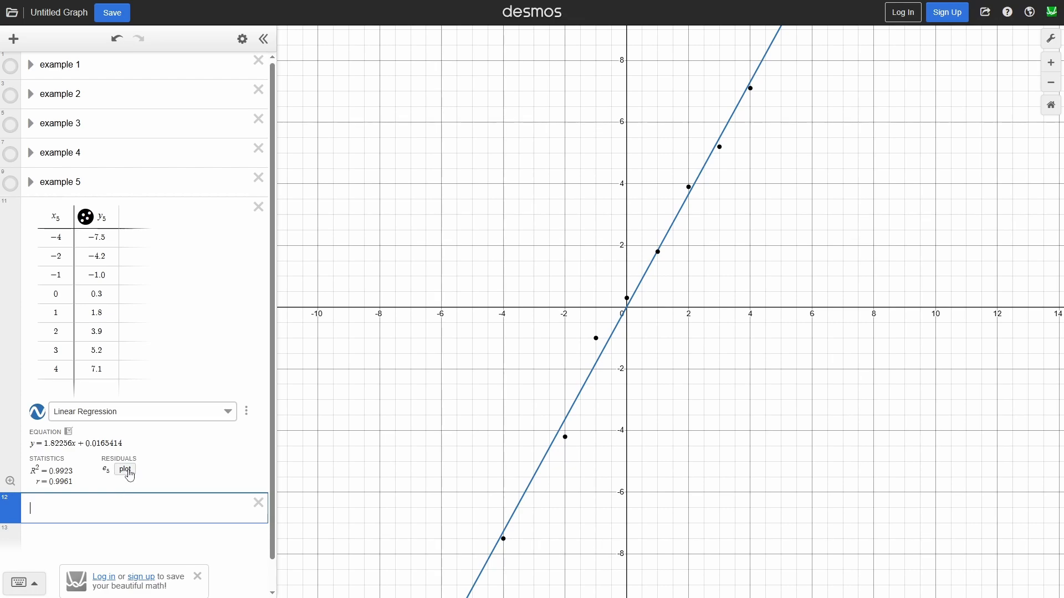
{"action": "type", "text": "y = 1"}
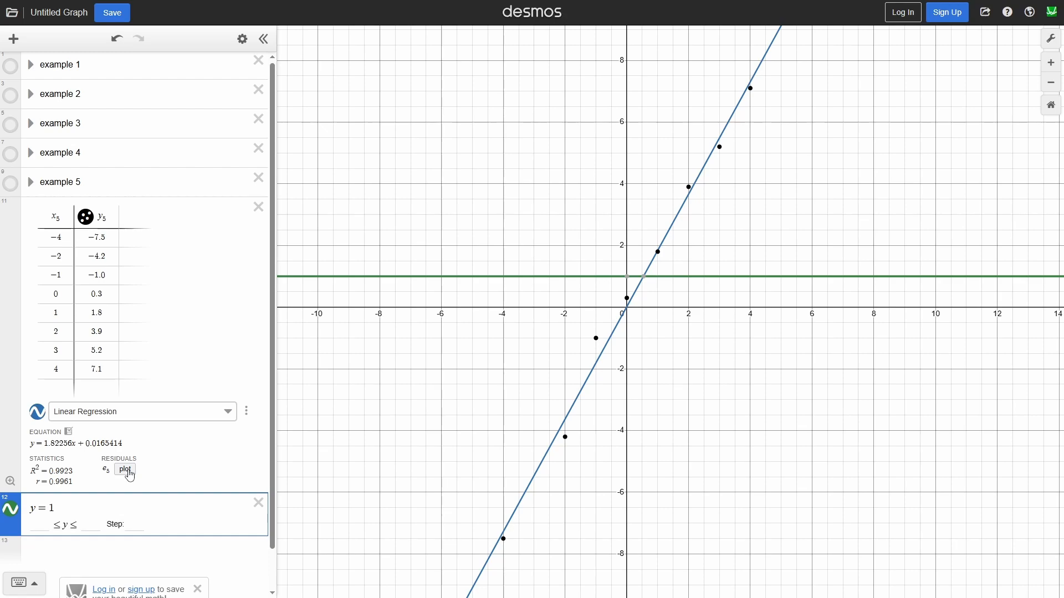
{"action": "type", "text": ".822"}
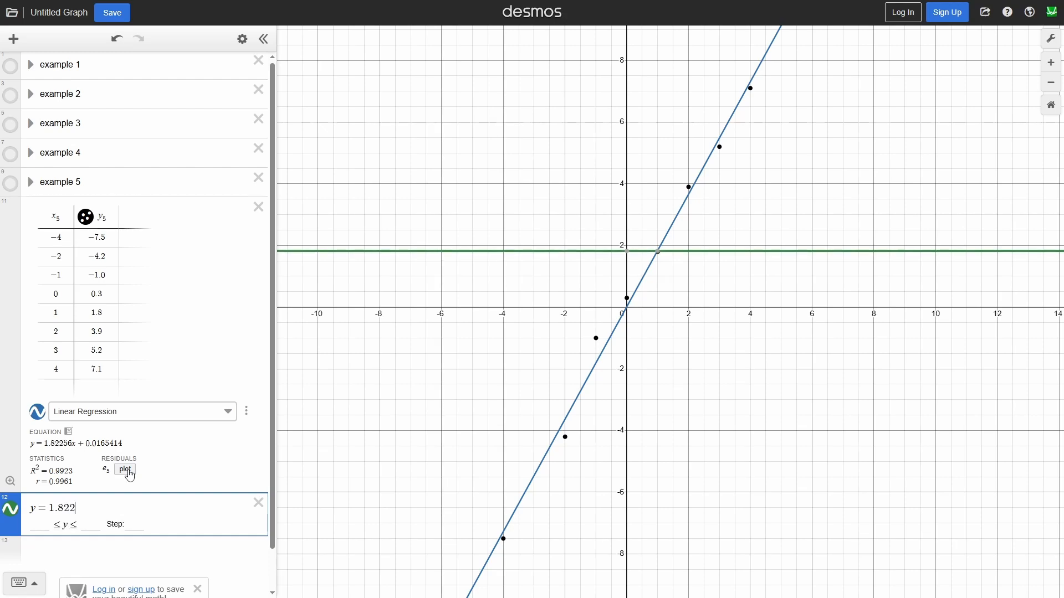
{"action": "type", "text": "56x + 0."}
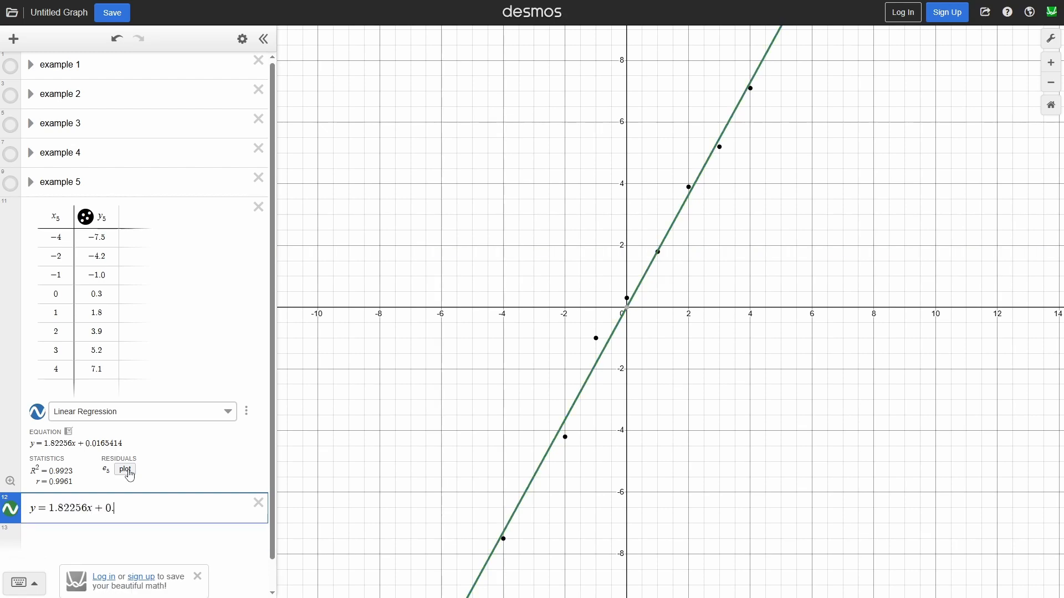
{"action": "type", "text": "0165414"}
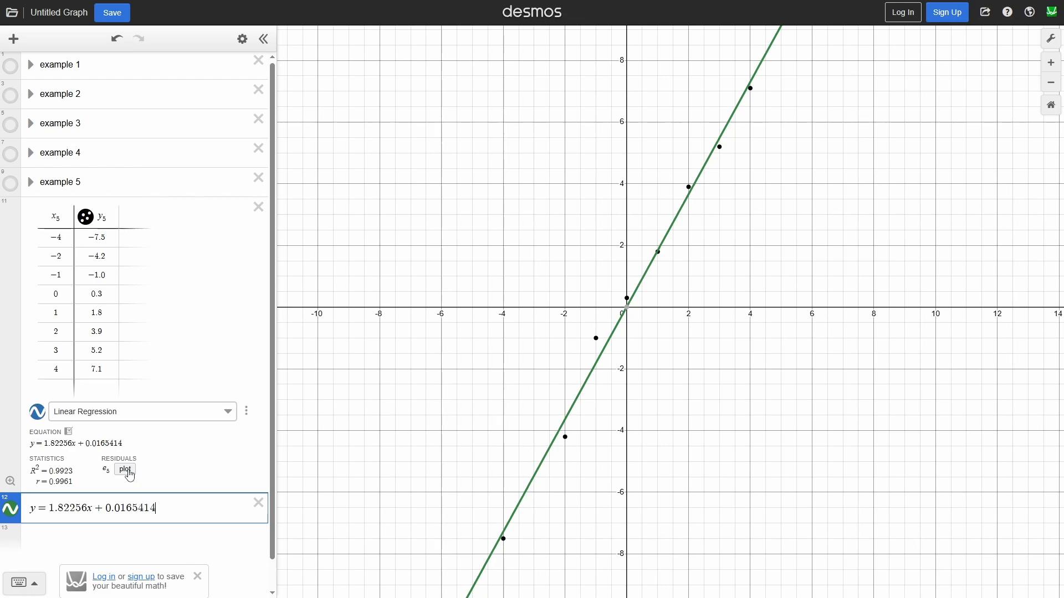
Hide the separately entered line and highlight the R² value in the regression statistics.
{"action": "left_click", "coordinate": [8, 514]}
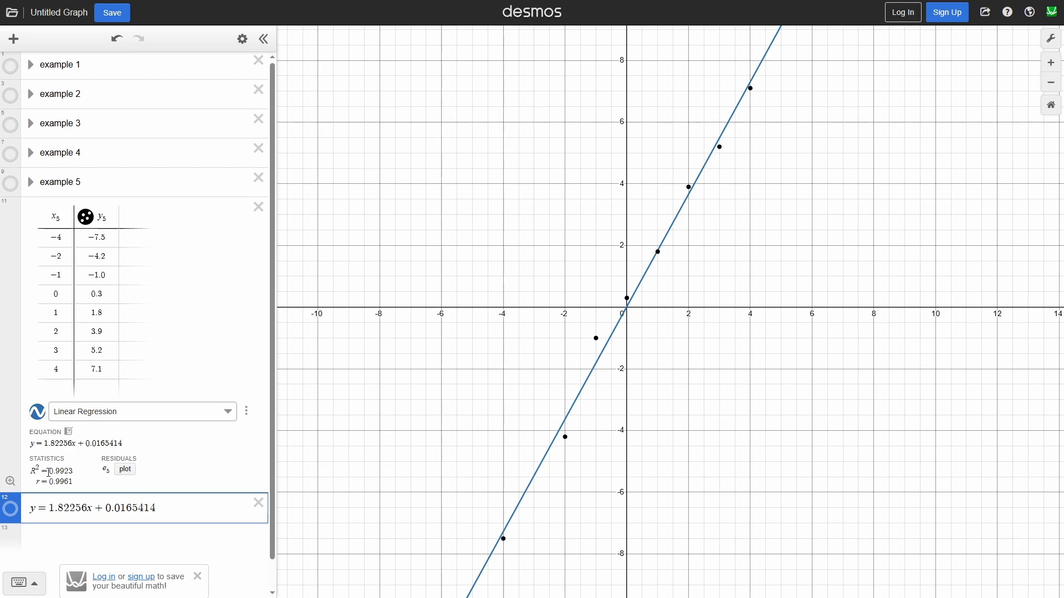
{"action": "left_click_drag", "start_coordinate": [49, 472], "coordinate": [74, 467]}
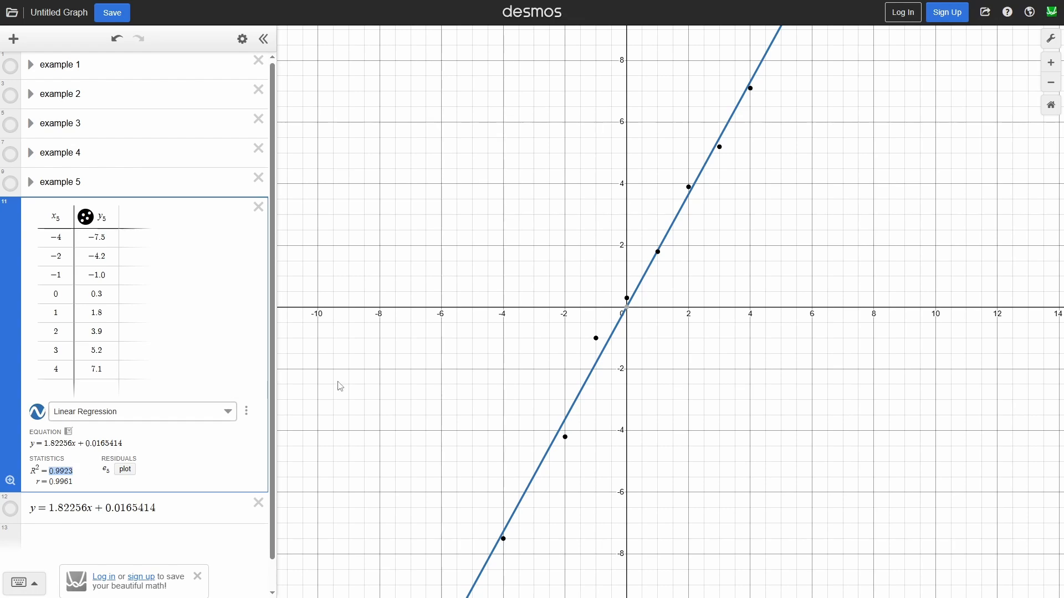
{"action": "left_click", "coordinate": [435, 349]}
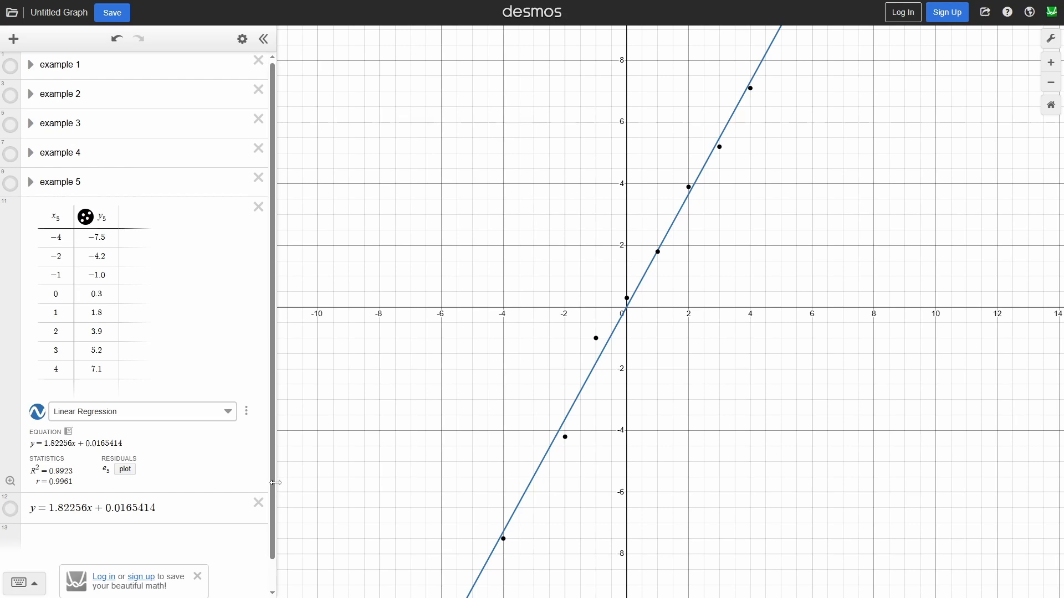
Delete the separately entered line equation and the data table with its linear regression.
{"action": "left_click", "coordinate": [258, 504]}
{"action": "left_click", "coordinate": [258, 207]}
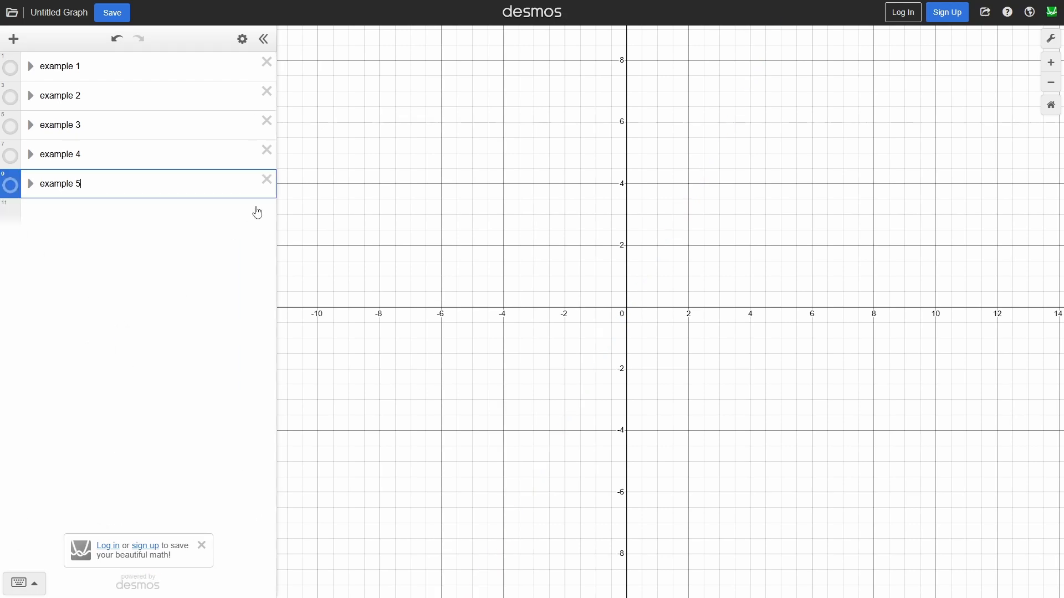
Show the example 2 folder on the graph and expand it to display its data table and points.
{"action": "left_click", "coordinate": [11, 98]}
{"action": "left_click", "coordinate": [31, 96]}
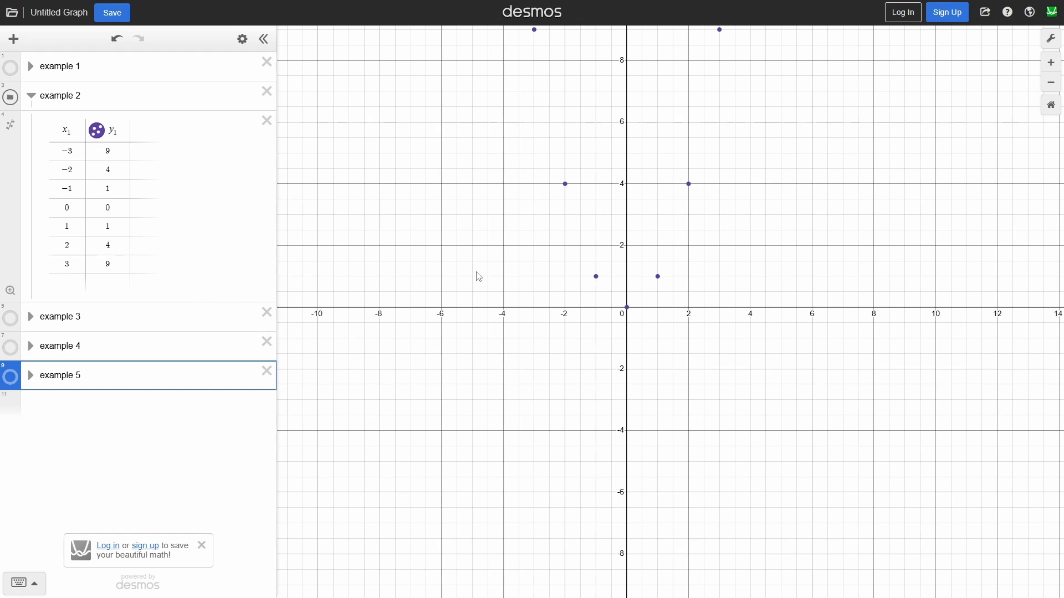
{"action": "left_click_drag", "start_coordinate": [476, 274], "coordinate": [475, 352]}
{"action": "scroll", "coordinate": [563, 229], "scroll_direction": "up", "scroll_amount": 2}
{"action": "left_click_drag", "start_coordinate": [579, 218], "coordinate": [572, 266]}
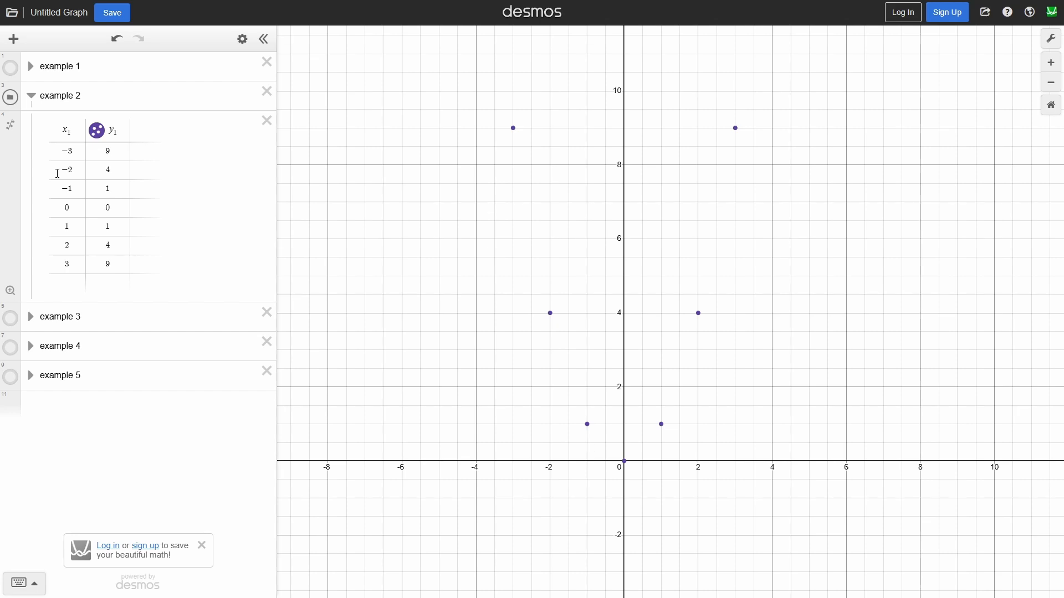
Add a regression to the example 2 table and set its type to Quadratic Regression.
{"action": "left_click", "coordinate": [9, 127]}
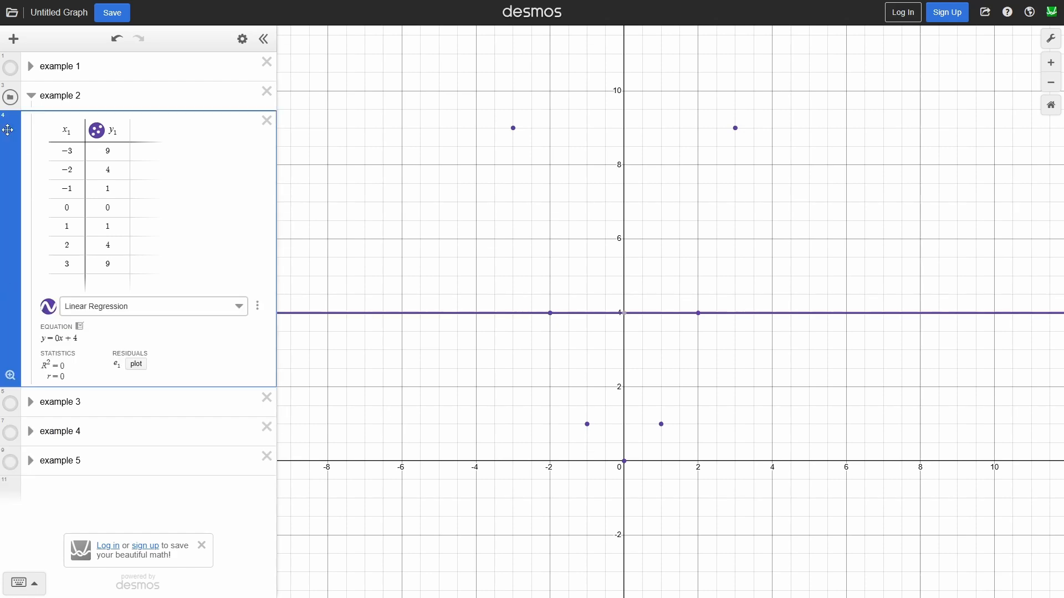
{"action": "left_click", "coordinate": [129, 313]}
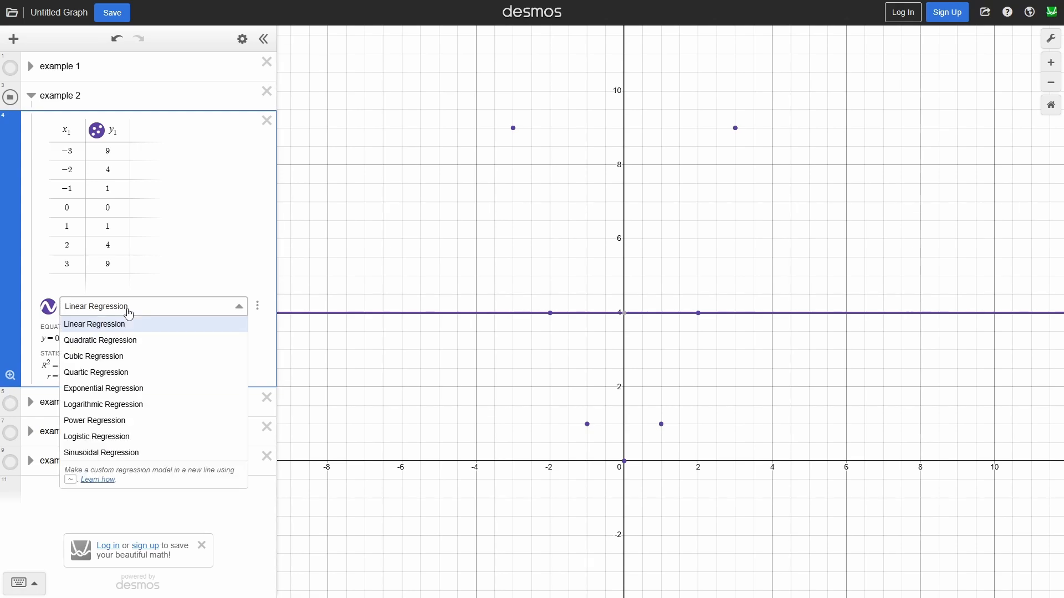
{"action": "left_click", "coordinate": [122, 341]}
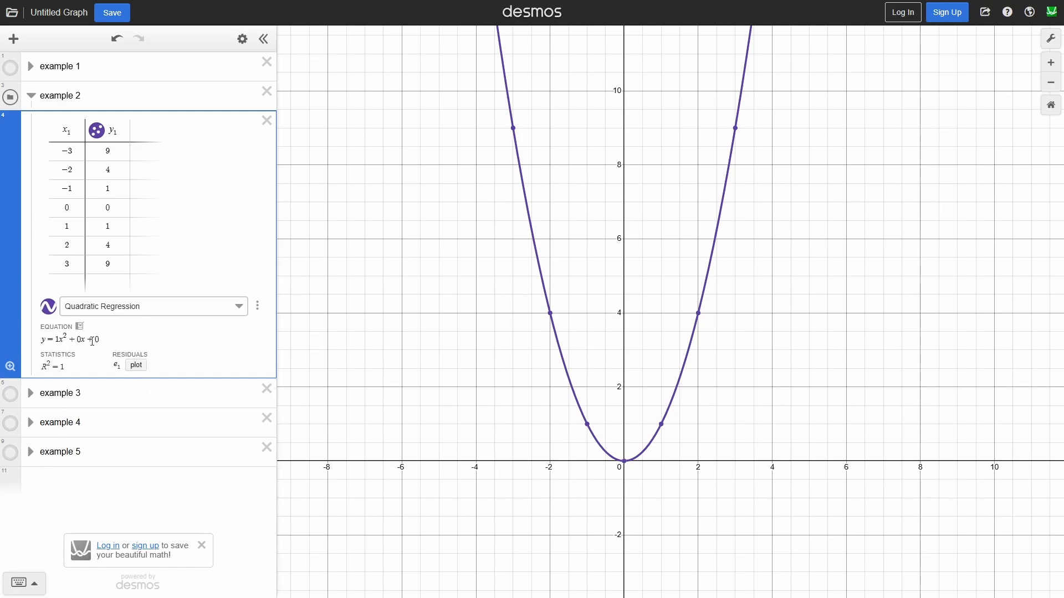
Add the expression f(x)=x^2 inside the example 2 folder, above its data table.
{"action": "left_click", "coordinate": [61, 343]}
{"action": "key", "text": "Return"}
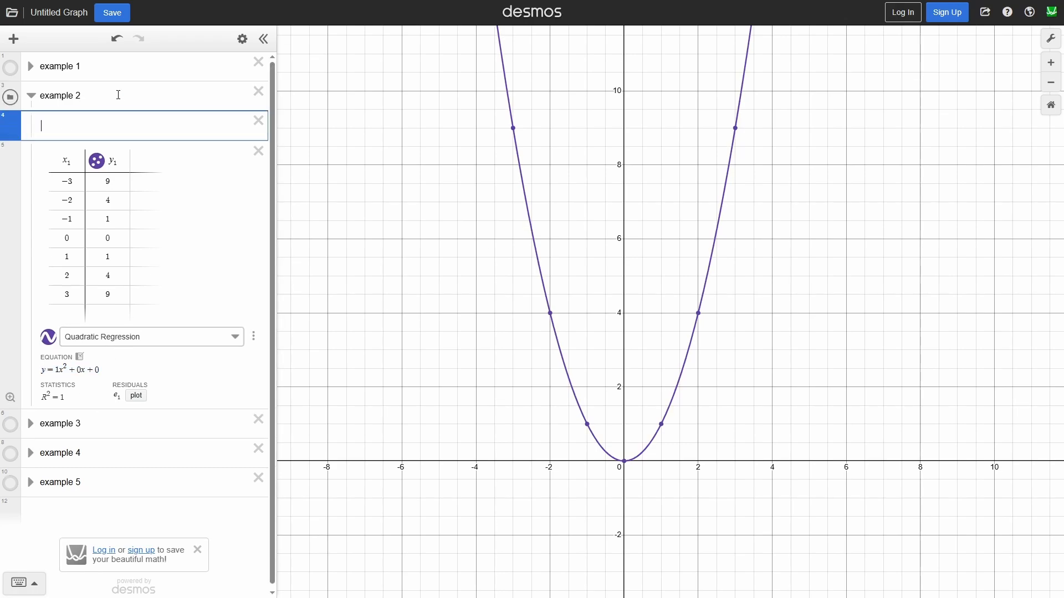
{"action": "type", "text": "f(x)"}
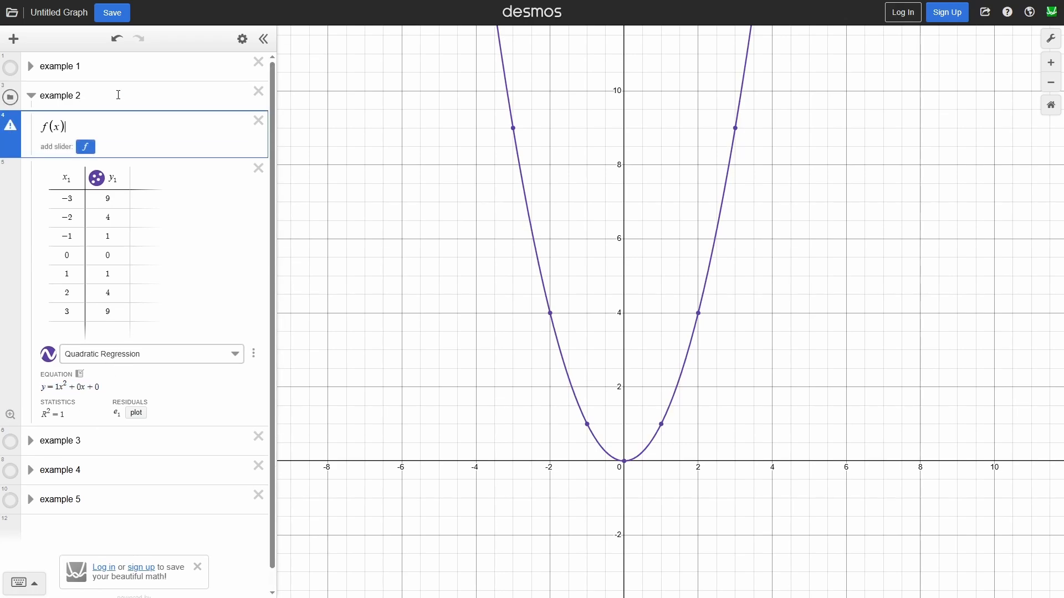
{"action": "type", "text": "=x^2"}
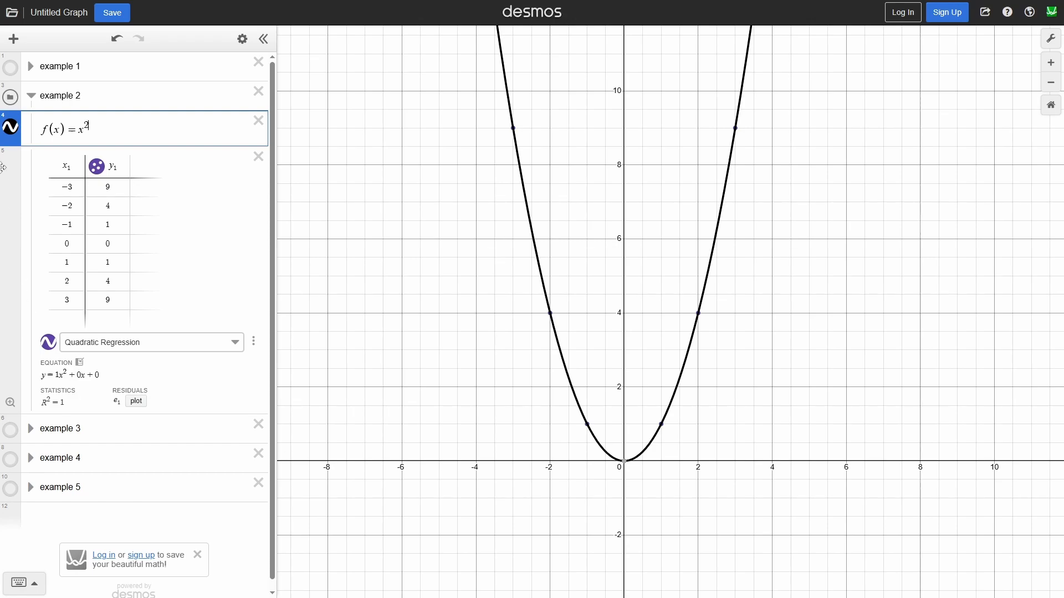
Hide and collapse the example 2 folder, and expand example 3 with its data points shown on the graph.
{"action": "left_click", "coordinate": [10, 97]}
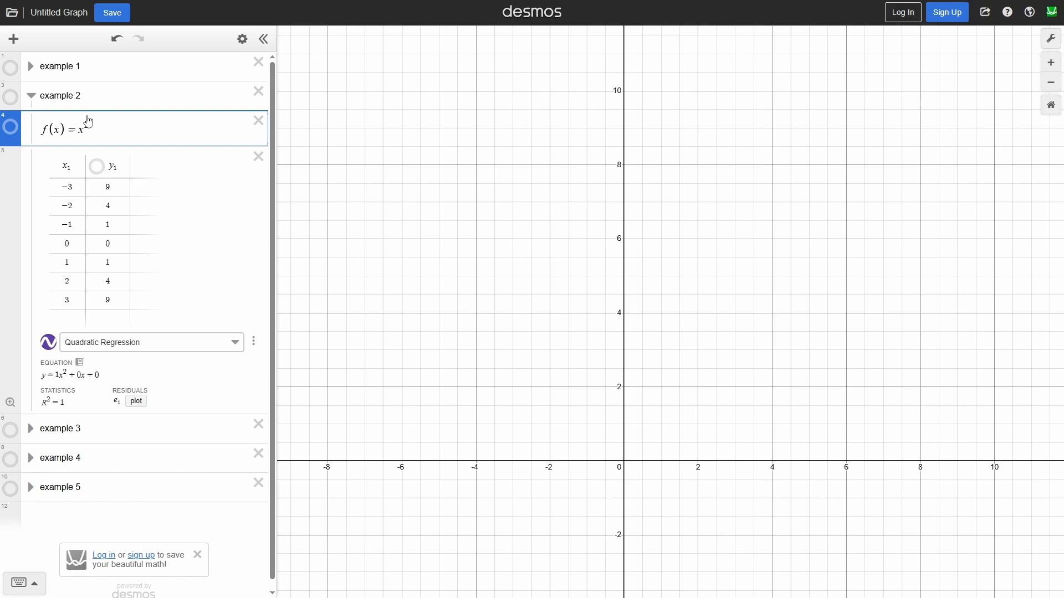
{"action": "left_click", "coordinate": [31, 100]}
{"action": "left_click", "coordinate": [32, 128]}
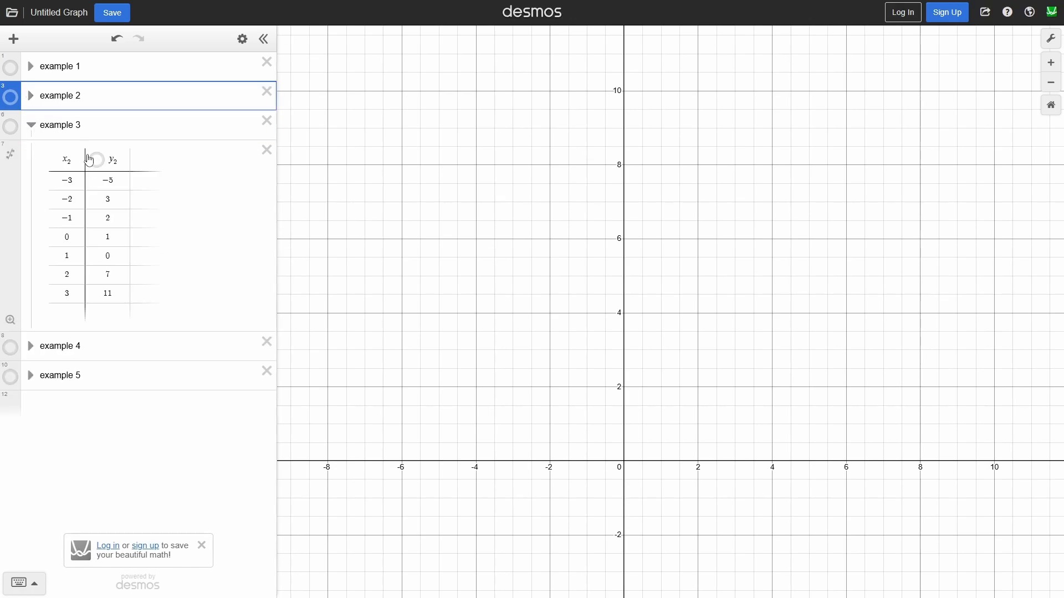
{"action": "left_click", "coordinate": [97, 159]}
{"action": "scroll", "coordinate": [608, 280], "scroll_direction": "down", "scroll_amount": 5}
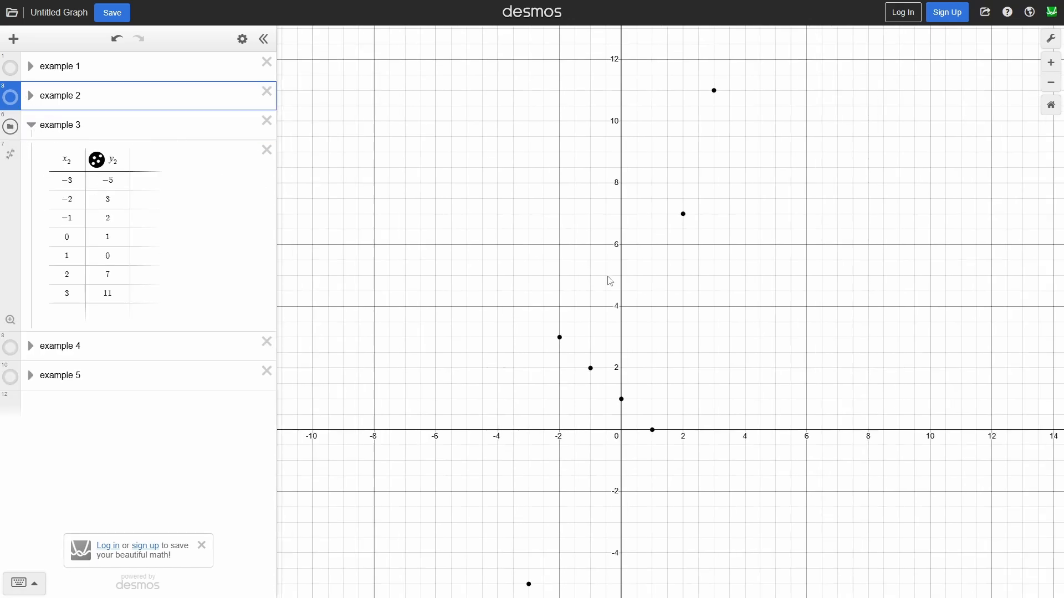
{"action": "left_click_drag", "start_coordinate": [627, 285], "coordinate": [625, 309]}
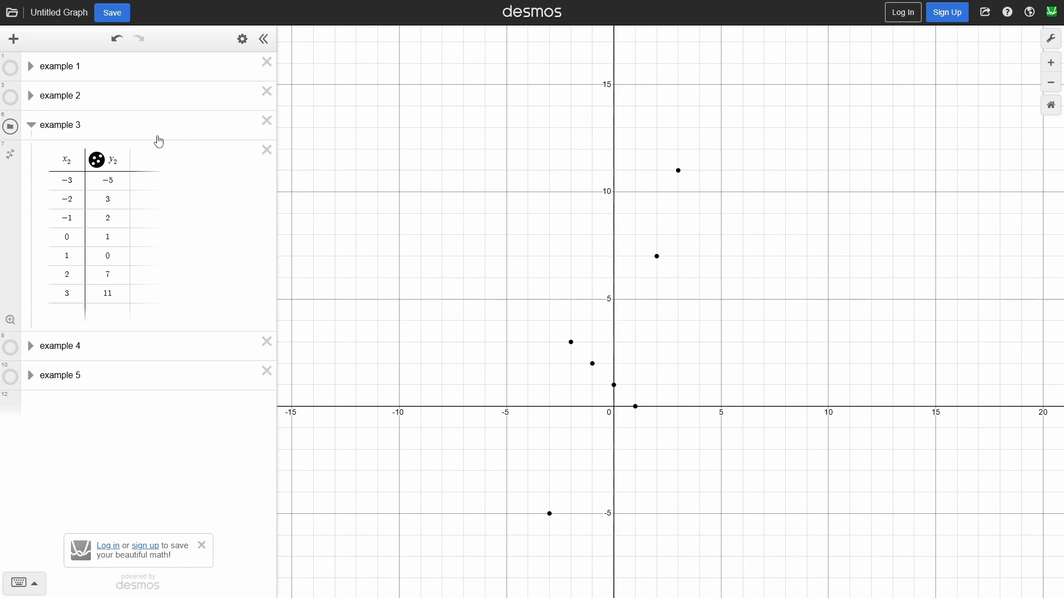
Add the expression f(x)=x^3 inside the example 3 folder, above its data table.
{"action": "left_click", "coordinate": [142, 123]}
{"action": "key", "text": "Return"}
{"action": "type", "text": "f(x)="}
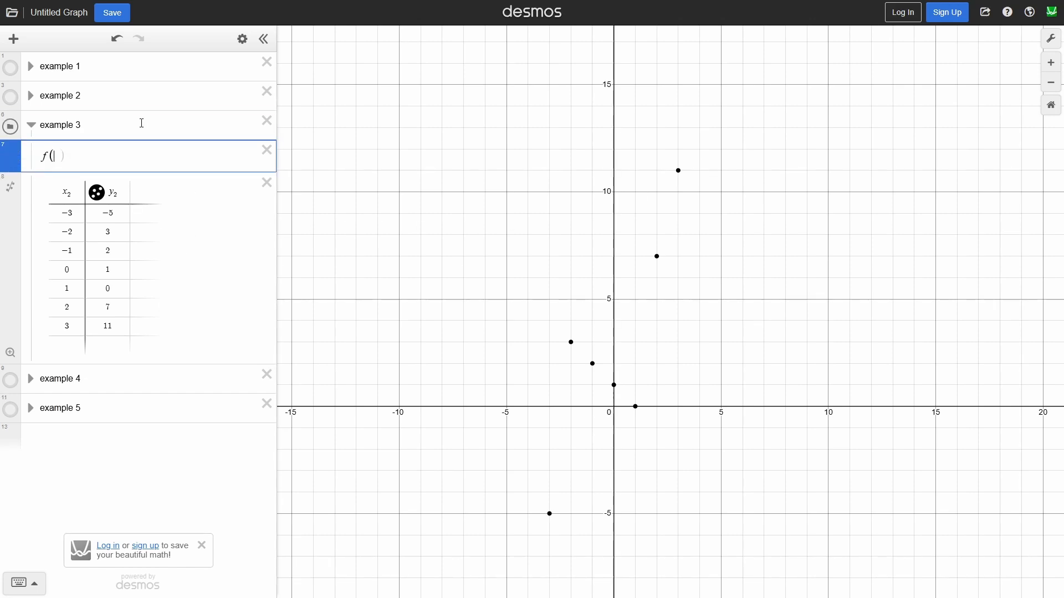
{"action": "type", "text": "x"}
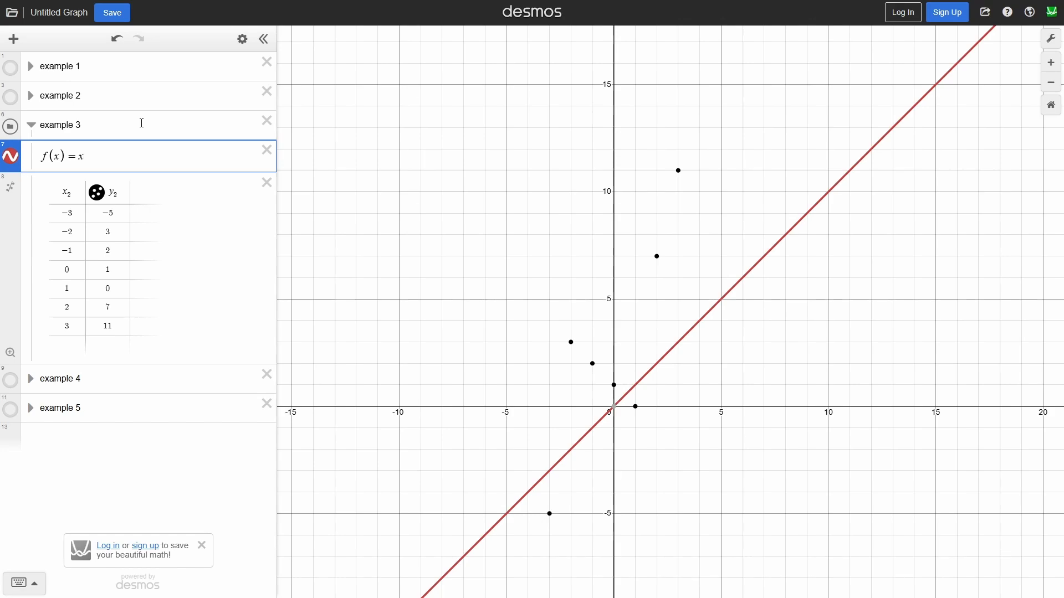
{"action": "type", "text": "^3"}
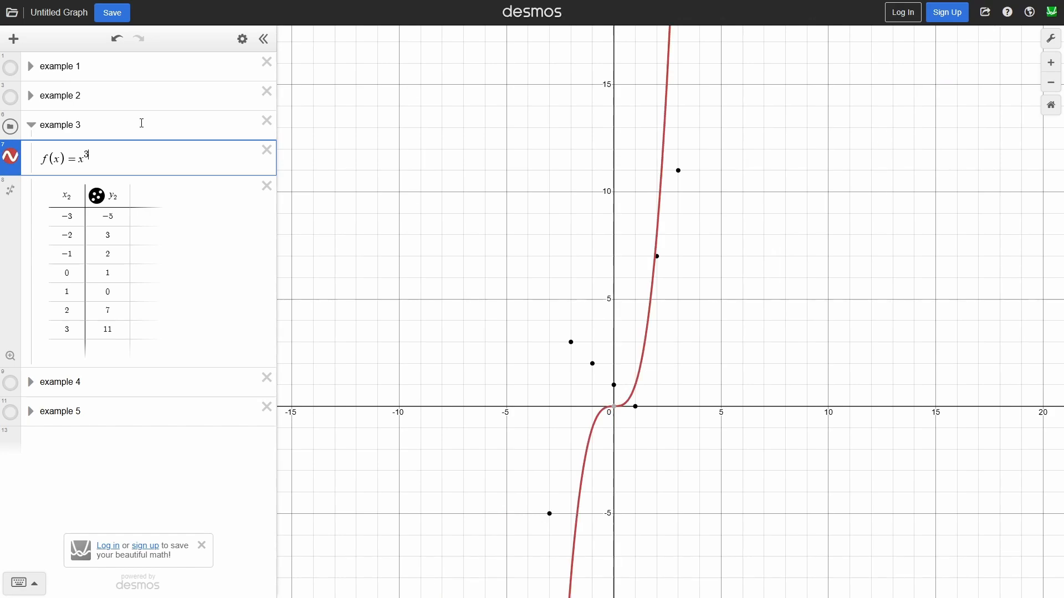
{"action": "scroll", "coordinate": [632, 412], "scroll_direction": "up", "scroll_amount": 3}
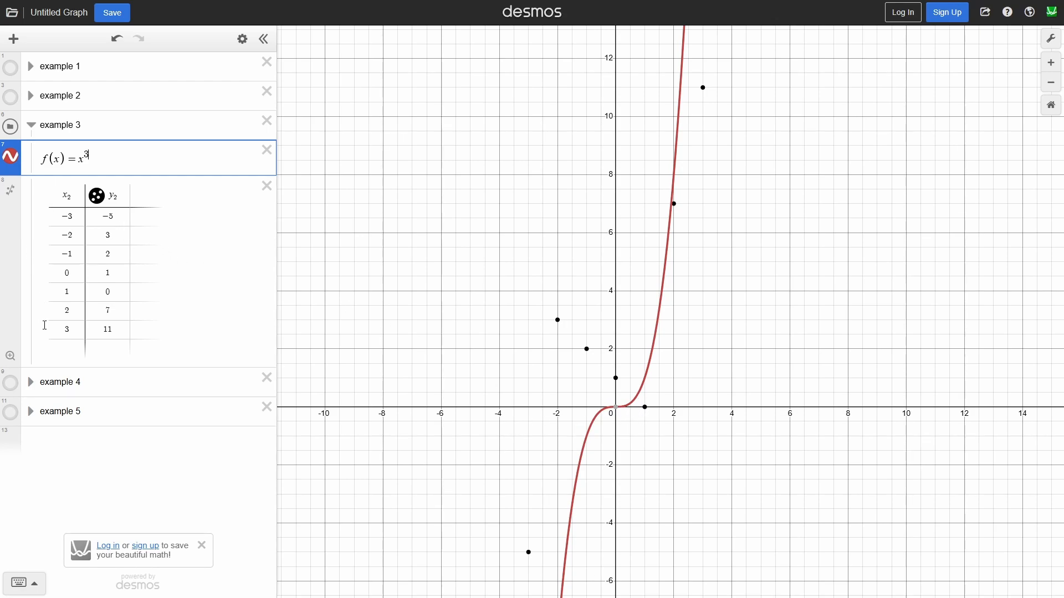
Add a regression to the example 3 table and try Quadratic Regression as its type.
{"action": "left_click", "coordinate": [13, 196]}
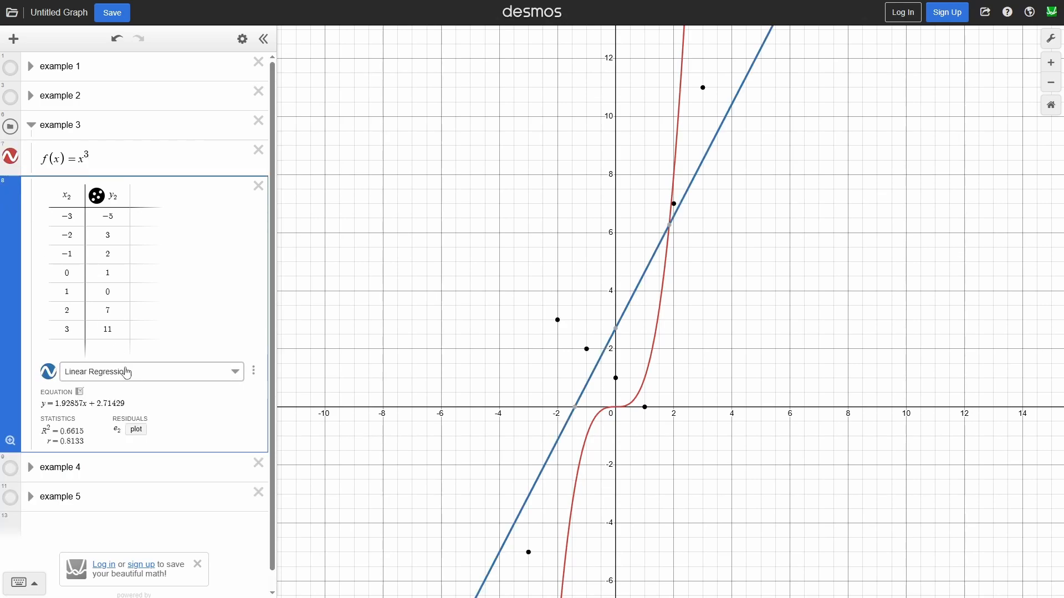
{"action": "scroll", "coordinate": [599, 321], "scroll_direction": "down", "scroll_amount": 2}
{"action": "scroll", "coordinate": [599, 321], "scroll_direction": "down", "scroll_amount": 2}
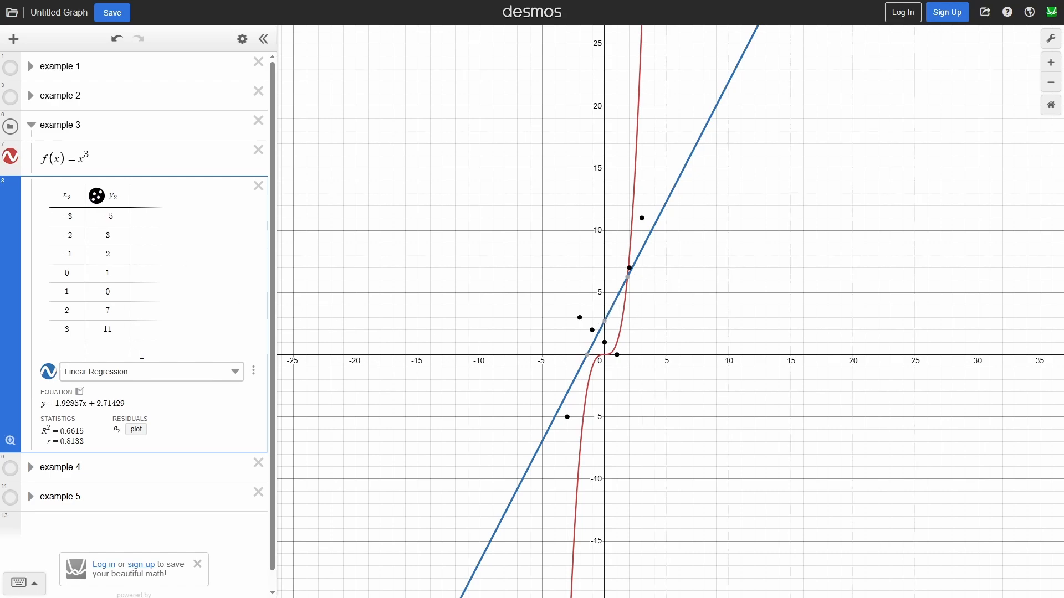
{"action": "left_click", "coordinate": [151, 373]}
{"action": "left_click", "coordinate": [142, 405]}
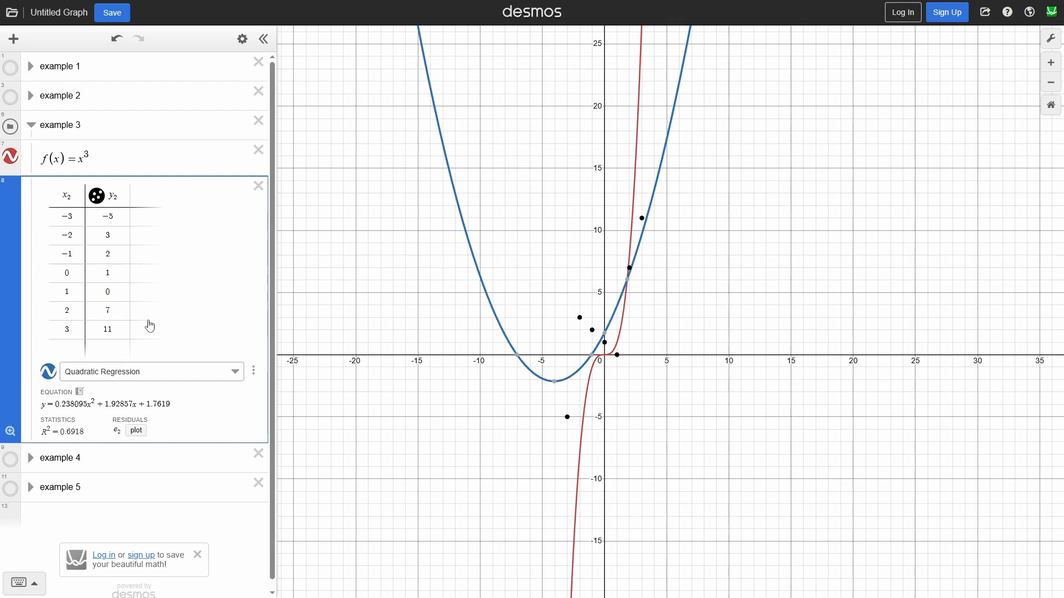
Change the example 3 regression to Cubic Regression and hide the f(x)=x^3 curve.
{"action": "left_click", "coordinate": [114, 371]}
{"action": "left_click", "coordinate": [111, 422]}
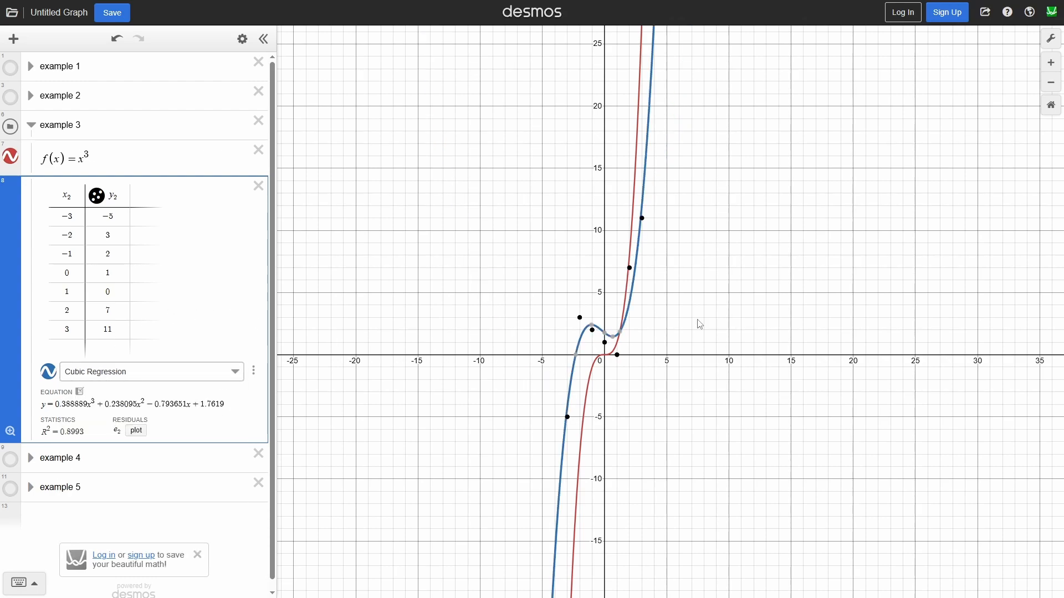
{"action": "scroll", "coordinate": [642, 346], "scroll_direction": "up", "scroll_amount": 3}
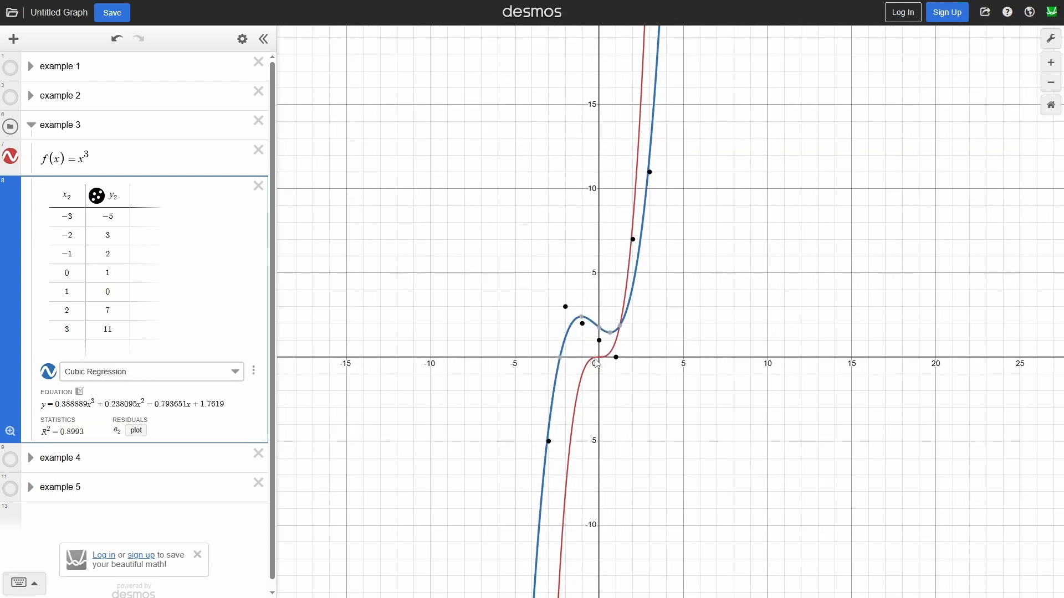
{"action": "left_click", "coordinate": [4, 155]}
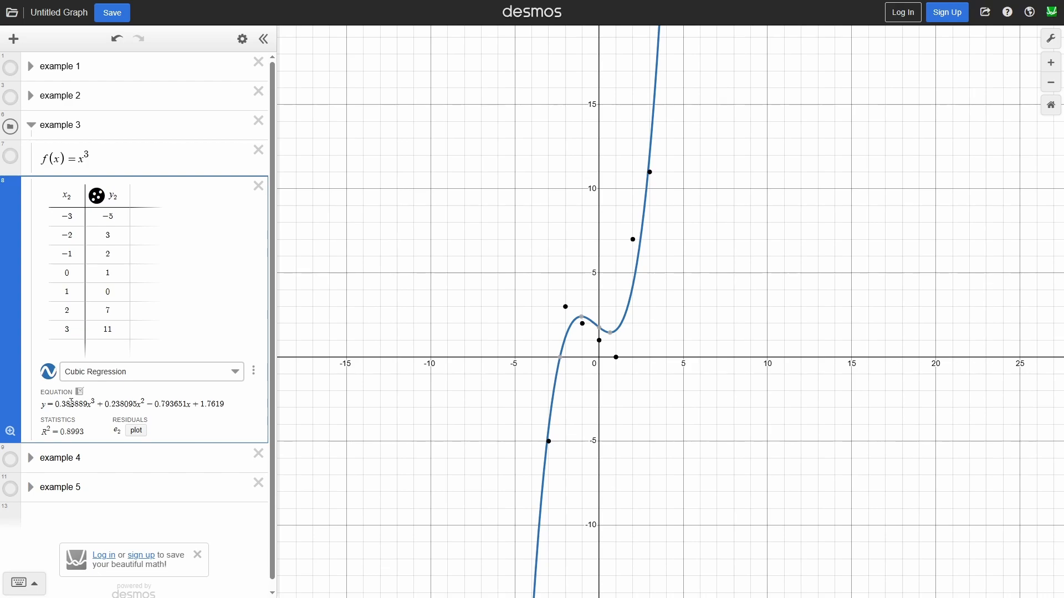
Copy the cubic regression equation into a new expression below f(x)=x^3: y=0.388889x^3+0.238095x^2-0.793651x+1.7619.
{"action": "left_click", "coordinate": [193, 411]}
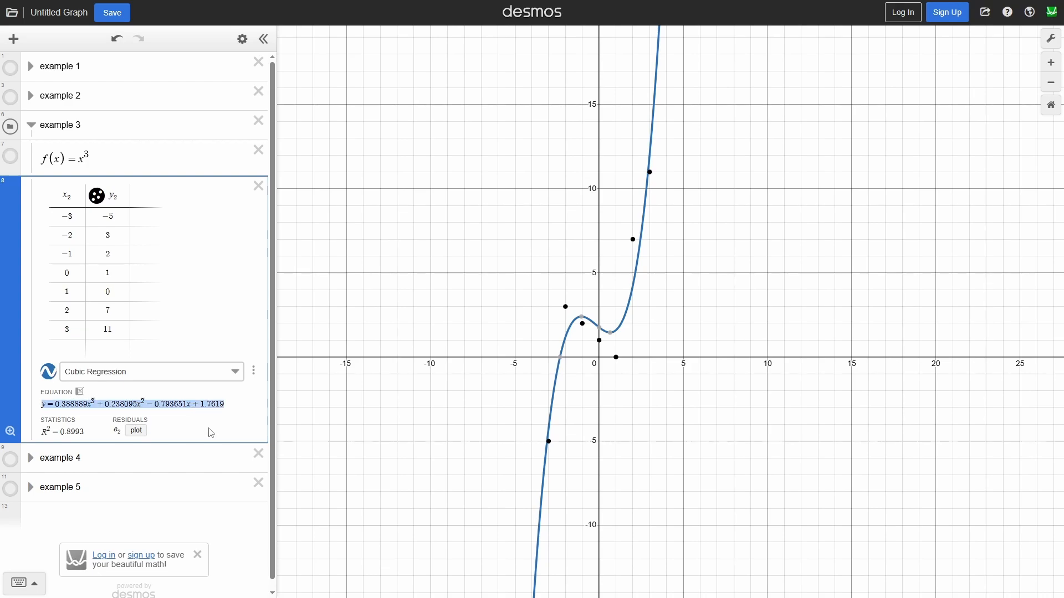
{"action": "left_click", "coordinate": [194, 400]}
{"action": "left_click", "coordinate": [135, 161]}
{"action": "key", "text": "Return"}
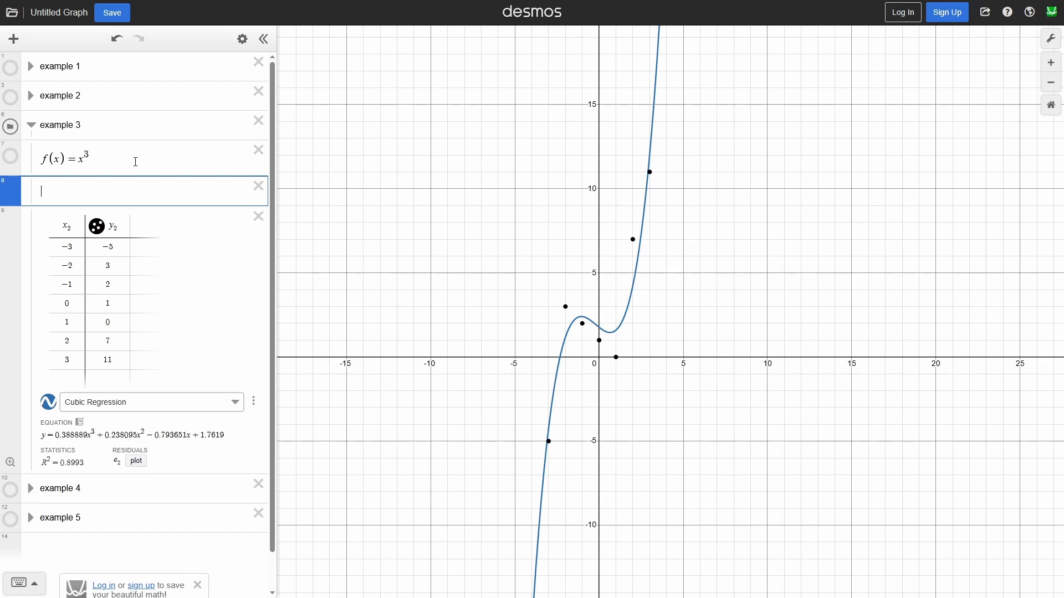
{"action": "type", "text": "y=0.388889x^3+0.238095x^2-0.793651x+1.7619"}
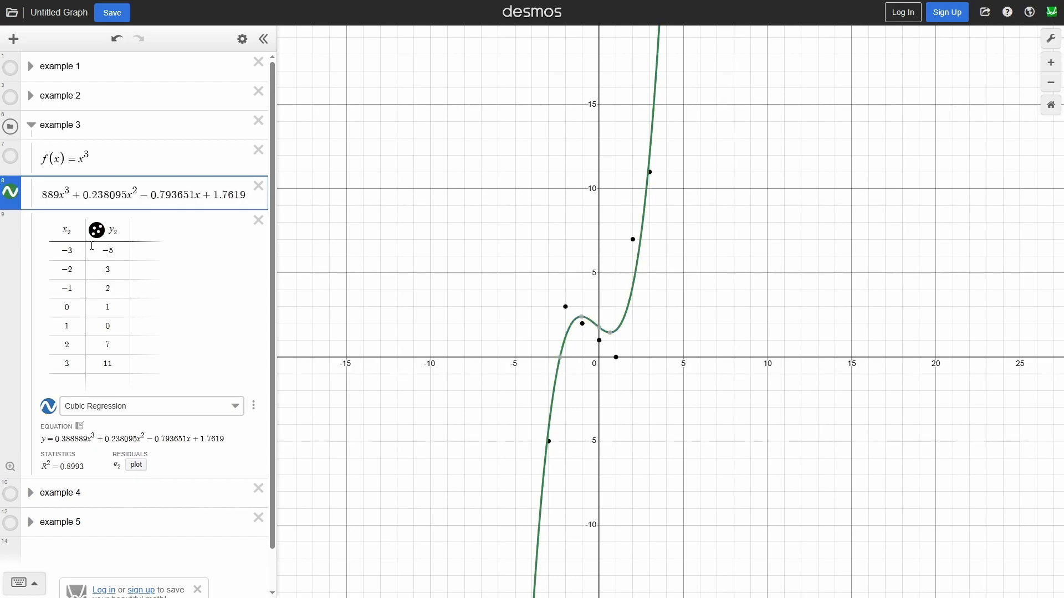
Hide the example 3 regression curve and the copied equation's curve, and hide and collapse the whole folder.
{"action": "left_click", "coordinate": [16, 223]}
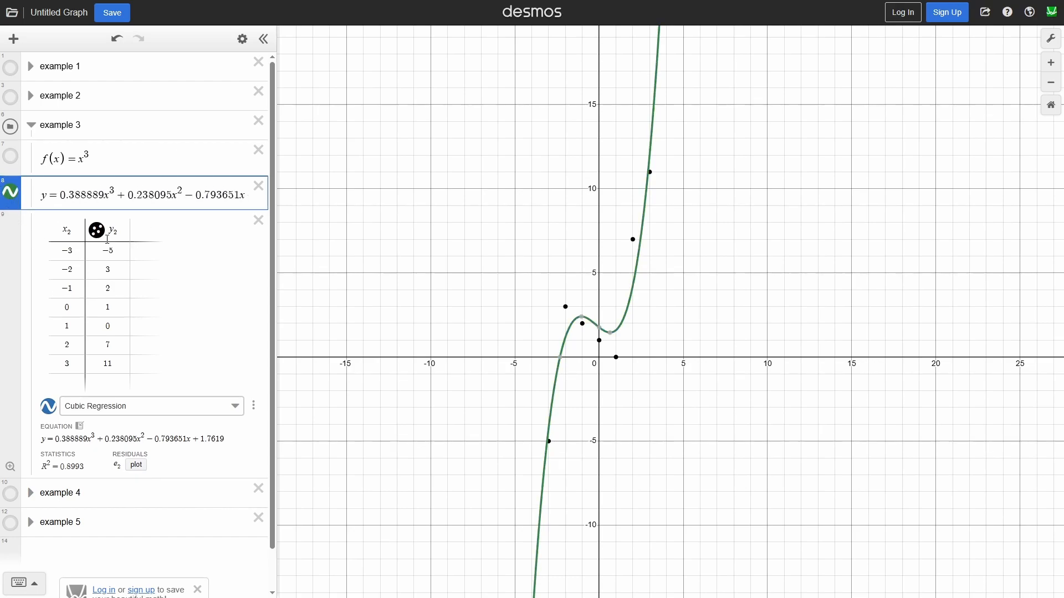
{"action": "left_click", "coordinate": [48, 407]}
{"action": "left_click", "coordinate": [8, 199]}
{"action": "left_click", "coordinate": [8, 198]}
{"action": "left_click", "coordinate": [12, 127]}
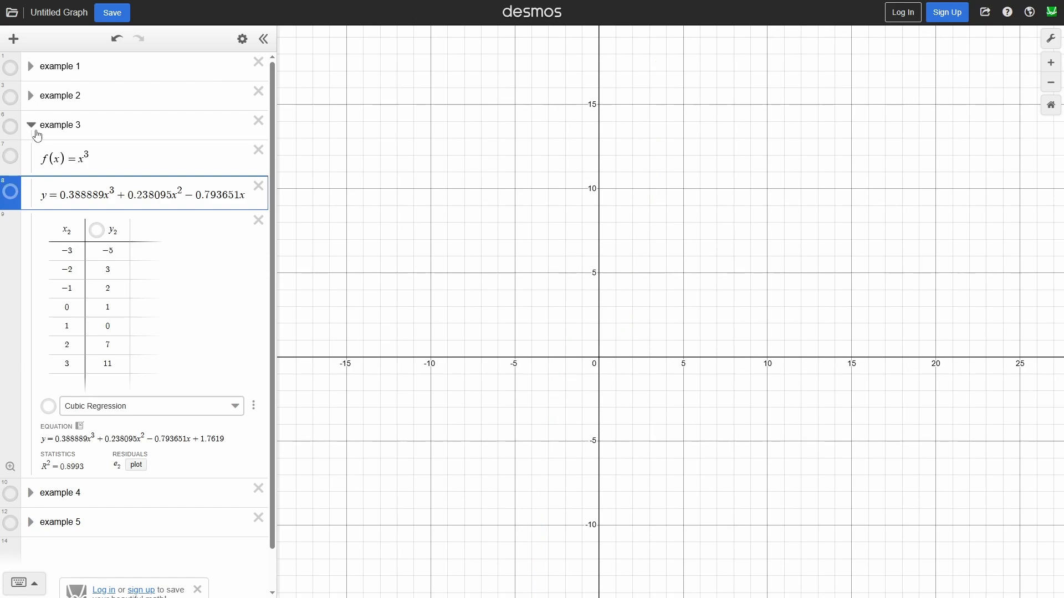
{"action": "left_click", "coordinate": [32, 132]}
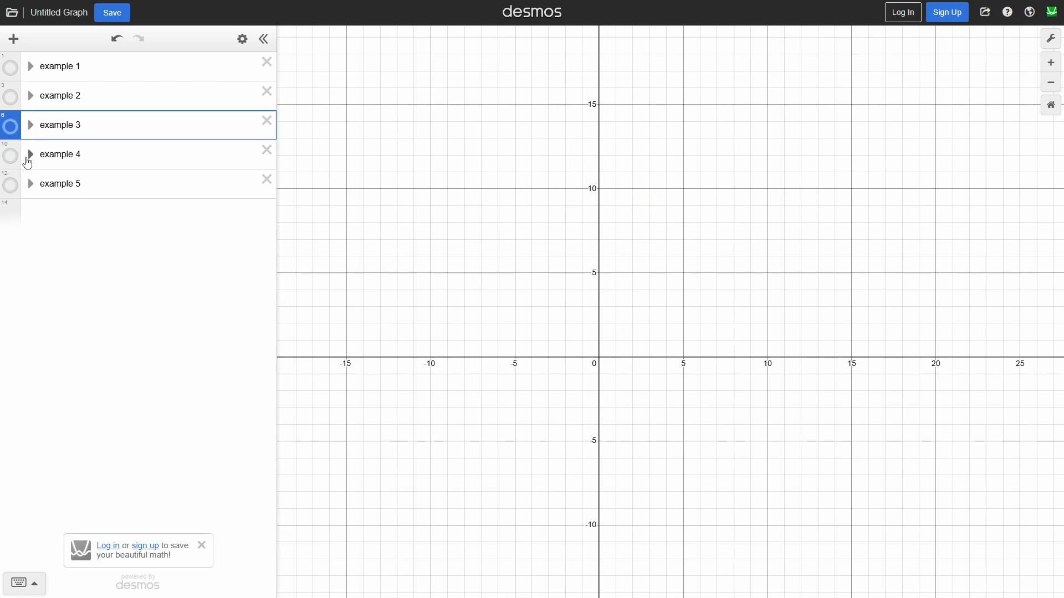
Expand the example 4 folder and show its data points centred on the graph.
{"action": "left_click", "coordinate": [28, 155]}
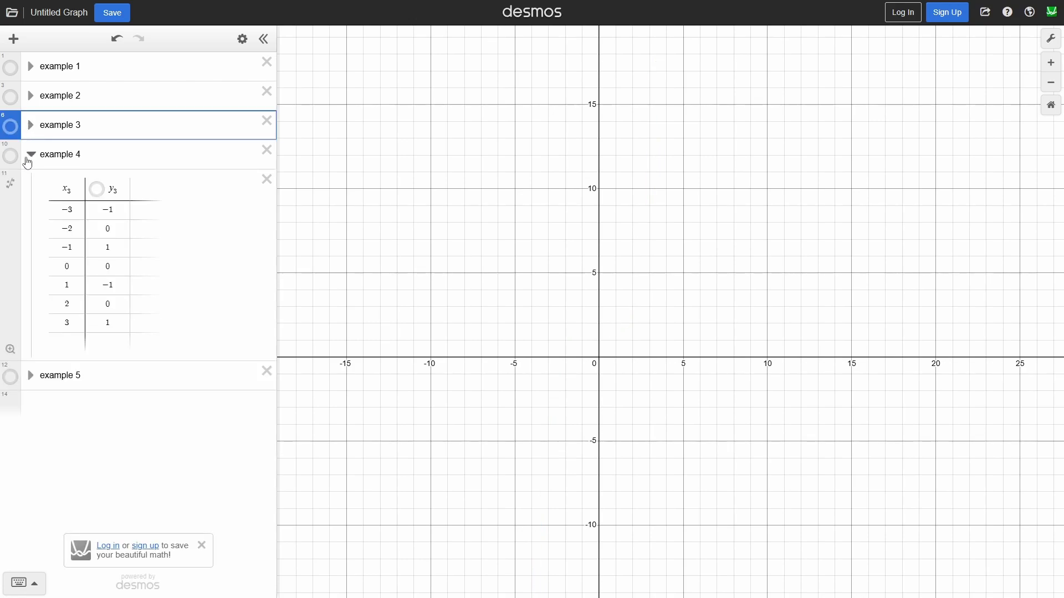
{"action": "left_click", "coordinate": [8, 158]}
{"action": "scroll", "coordinate": [706, 434], "scroll_direction": "up", "scroll_amount": 5}
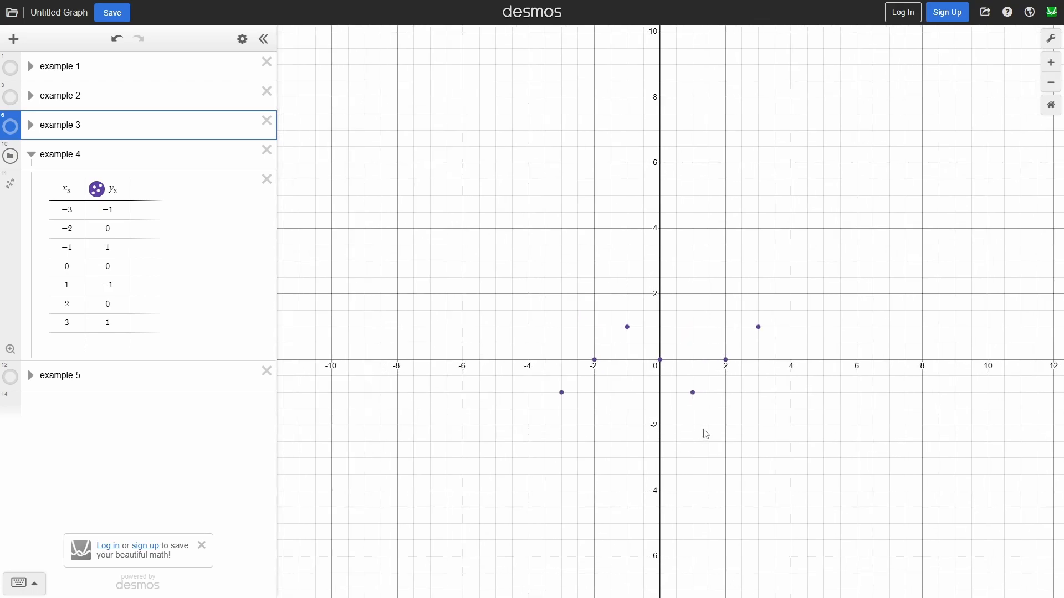
{"action": "scroll", "coordinate": [710, 370], "scroll_direction": "down", "scroll_amount": 3}
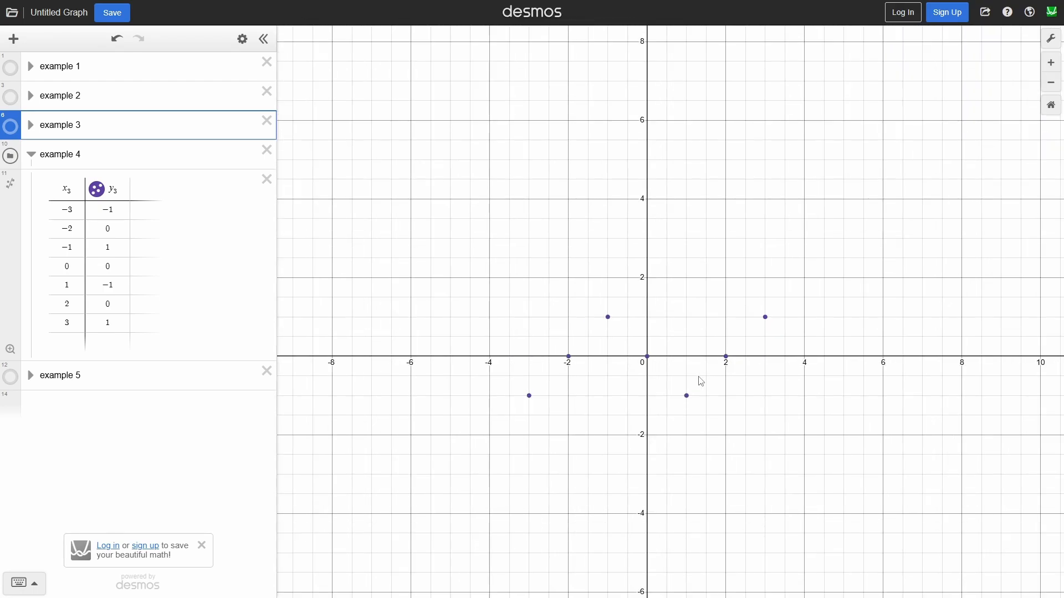
{"action": "scroll", "coordinate": [699, 378], "scroll_direction": "down", "scroll_amount": 2}
{"action": "left_click_drag", "start_coordinate": [700, 377], "coordinate": [659, 392]}
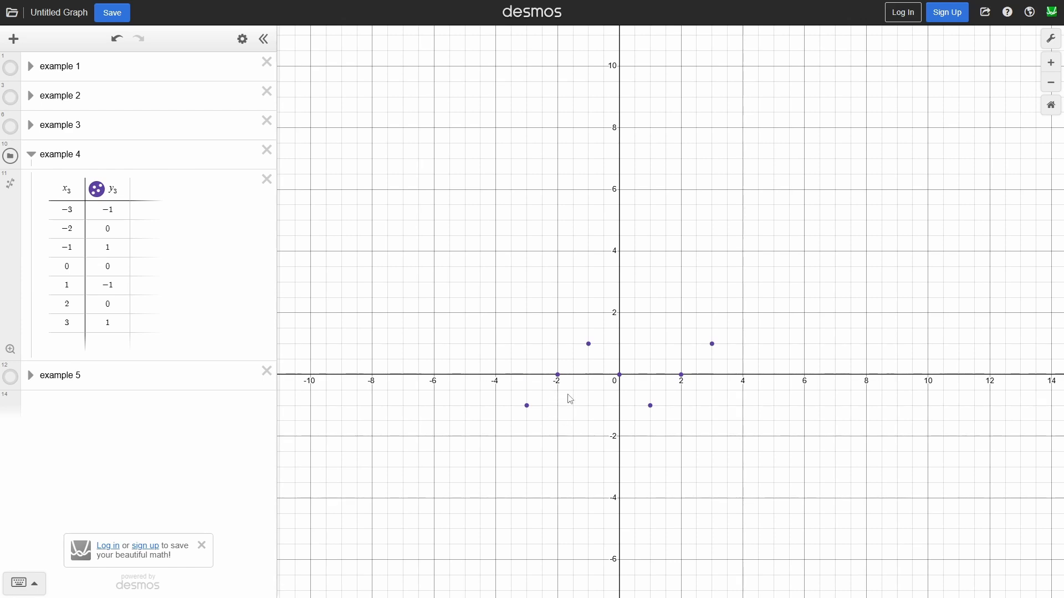
{"action": "scroll", "coordinate": [571, 387], "scroll_direction": "up", "scroll_amount": 3}
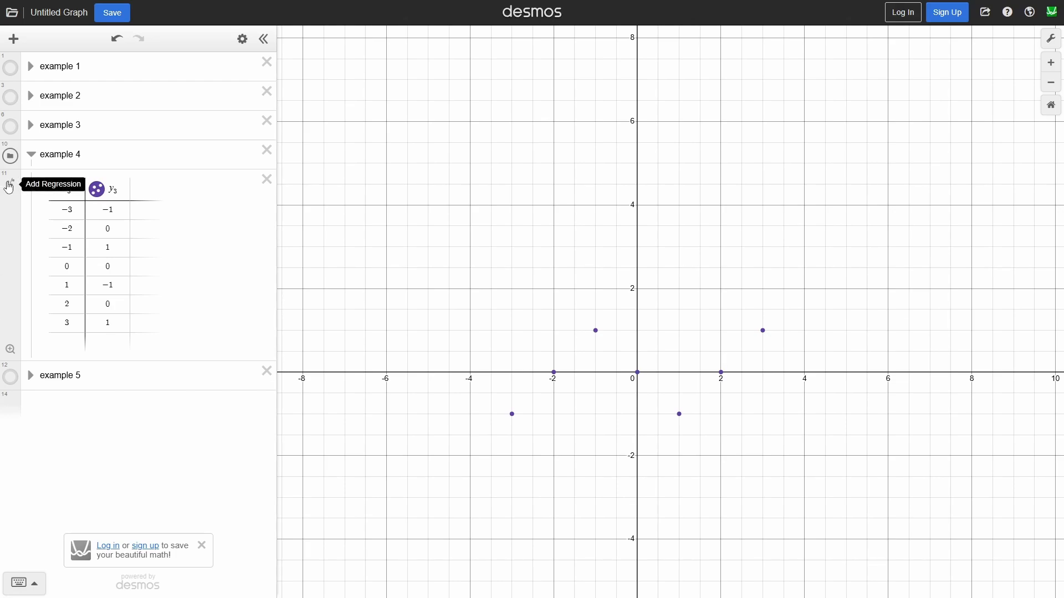
Add a regression to the example 4 table and try Quadratic and Cubic Regression as its type.
{"action": "left_click", "coordinate": [9, 187]}
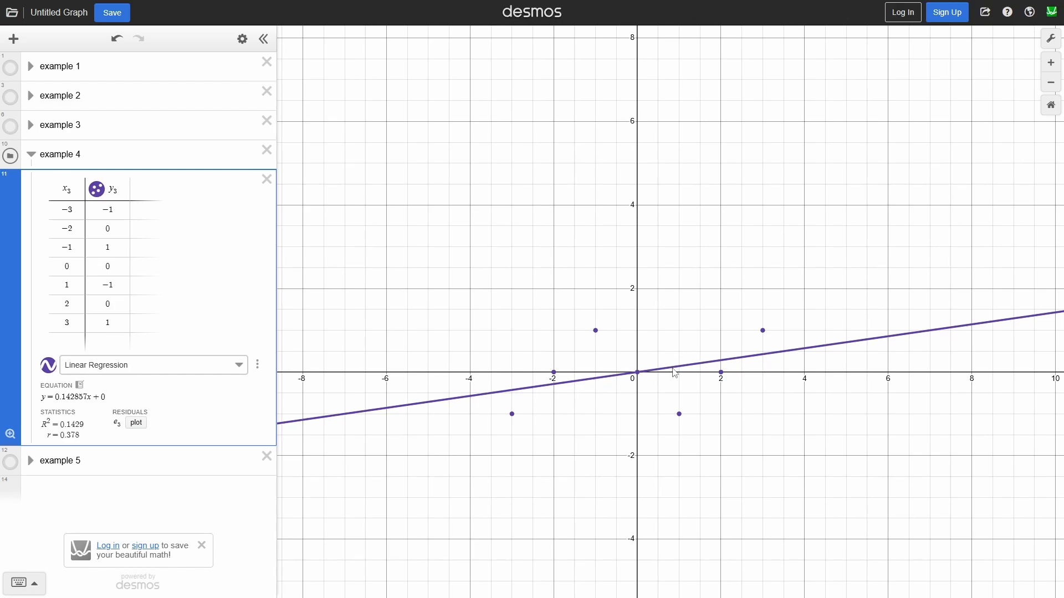
{"action": "left_click", "coordinate": [170, 366]}
{"action": "left_click", "coordinate": [147, 398]}
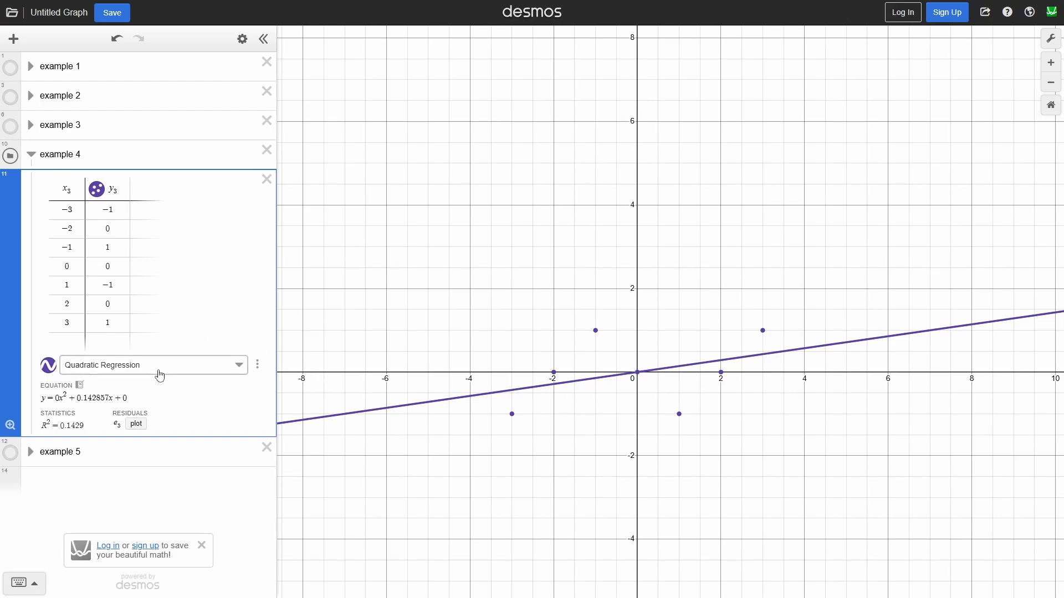
{"action": "left_click", "coordinate": [159, 367]}
{"action": "left_click", "coordinate": [145, 411]}
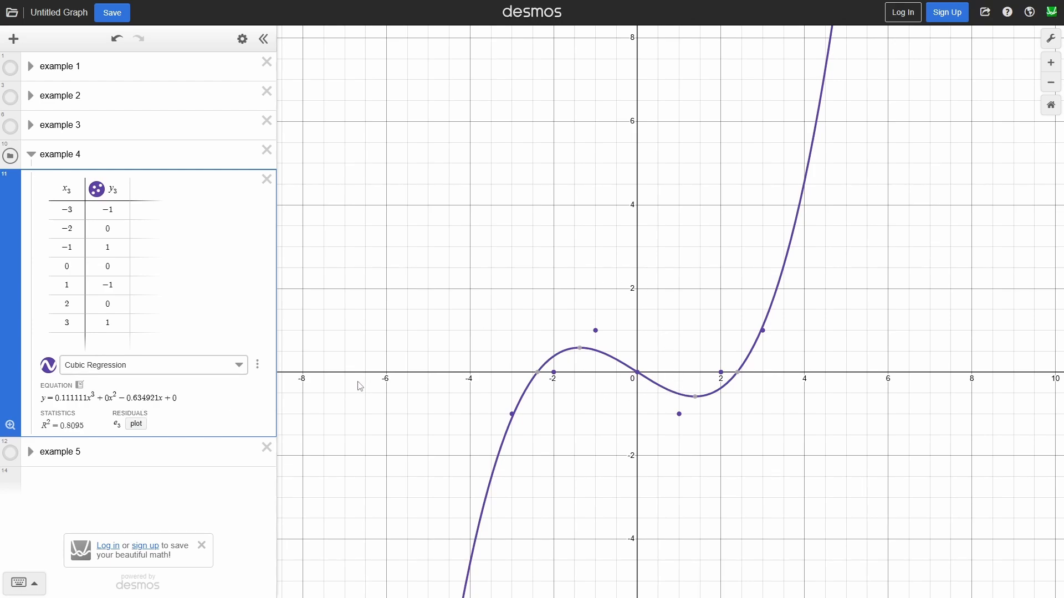
Switch the example 4 regression to Quartic Regression and inspect the fitted curve against the points.
{"action": "left_click", "coordinate": [195, 368]}
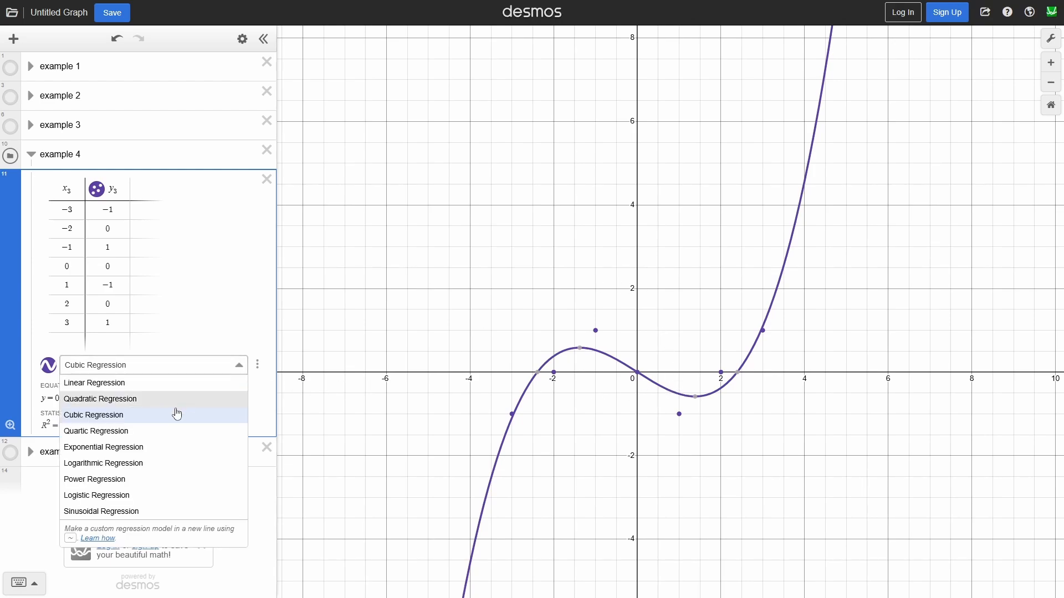
{"action": "left_click", "coordinate": [169, 430]}
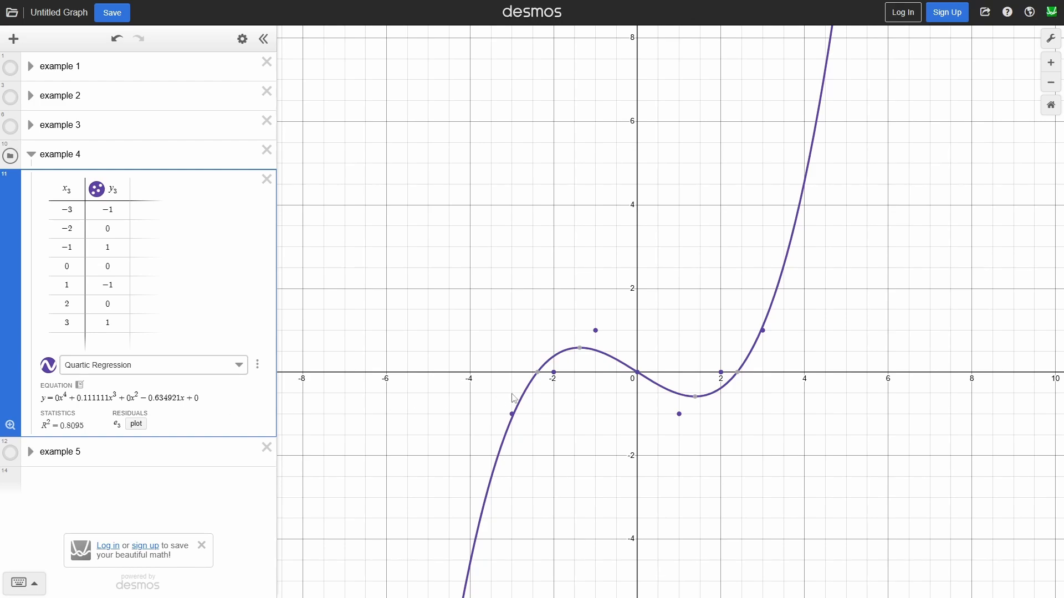
{"action": "scroll", "coordinate": [560, 395], "scroll_direction": "down", "scroll_amount": 3}
{"action": "scroll", "coordinate": [578, 383], "scroll_direction": "up", "scroll_amount": 2}
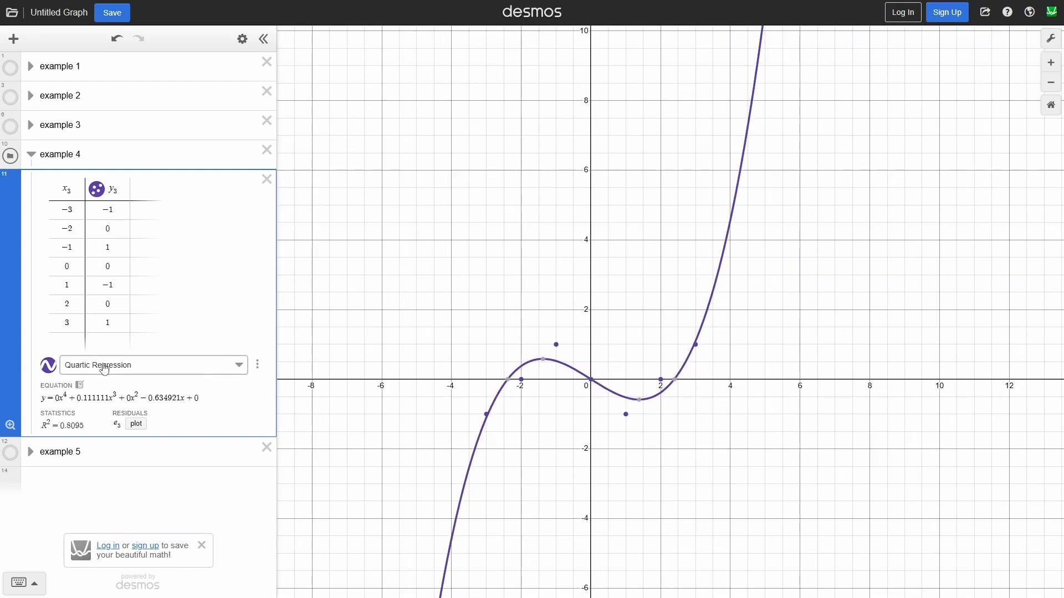
Try Exponential Regression and Logarithmic Regression as the regression type for the example 4 data.
{"action": "left_click", "coordinate": [105, 367]}
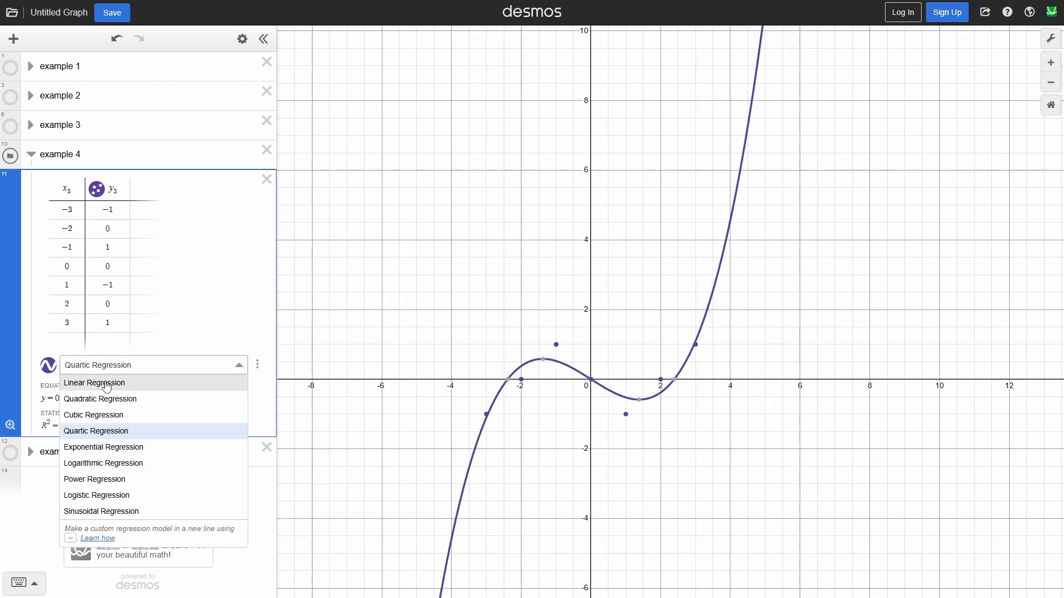
{"action": "left_click", "coordinate": [113, 368]}
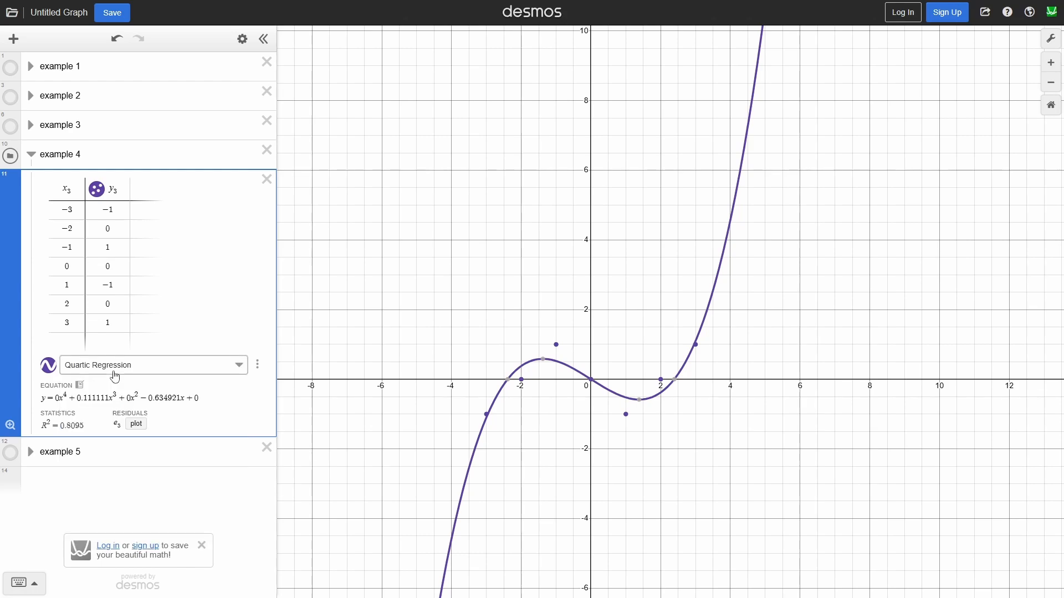
{"action": "left_click", "coordinate": [112, 368]}
{"action": "left_click", "coordinate": [107, 447]}
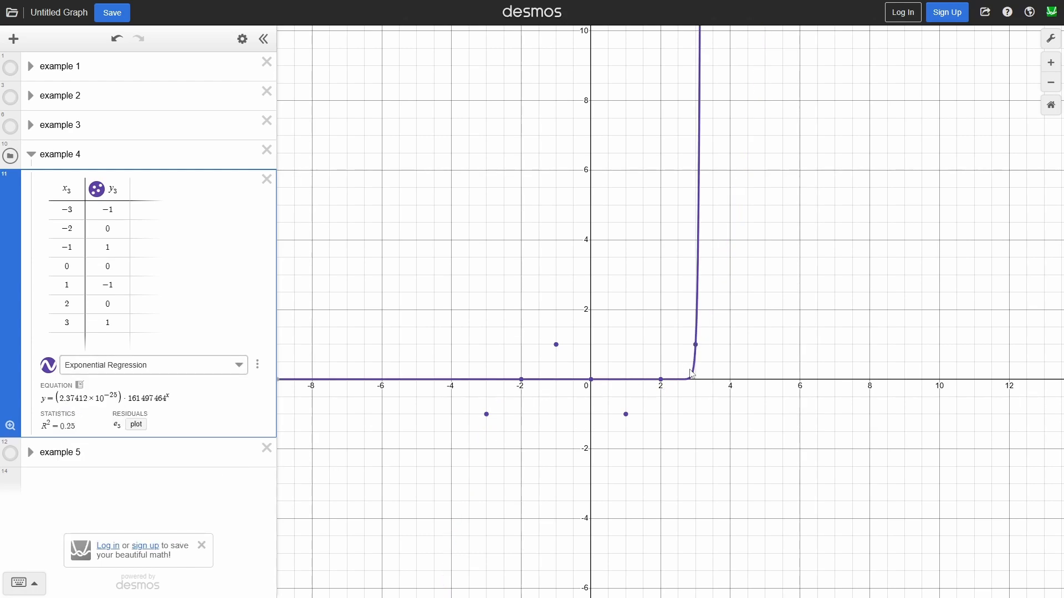
{"action": "left_click", "coordinate": [157, 365]}
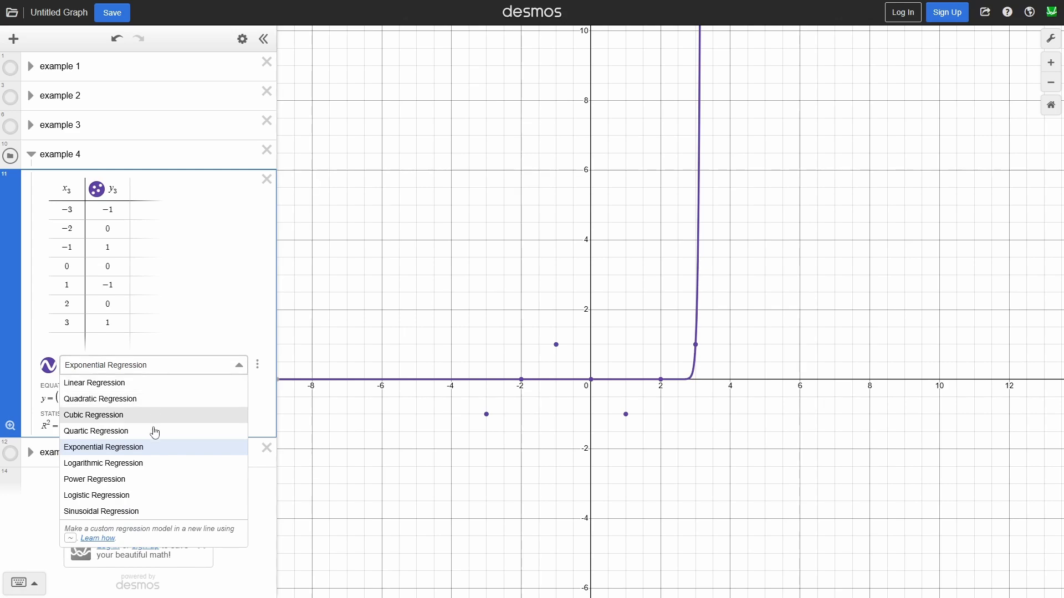
{"action": "left_click", "coordinate": [156, 463]}
{"action": "scroll", "coordinate": [840, 323], "scroll_direction": "down", "scroll_amount": 5}
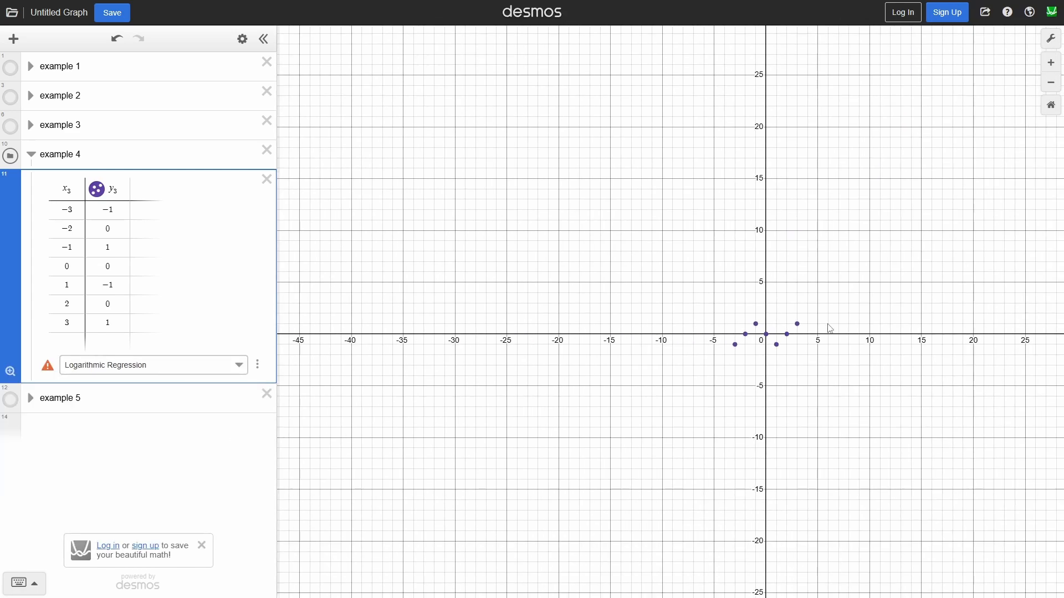
{"action": "scroll", "coordinate": [762, 333], "scroll_direction": "up", "scroll_amount": 5}
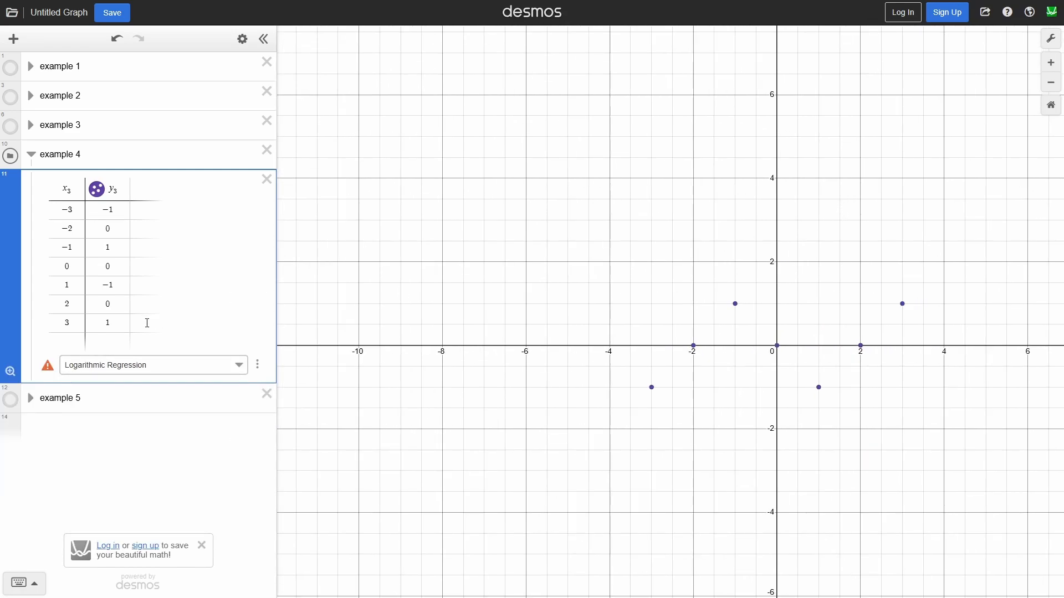
Try Power Regression and Logistic Regression on the example 4 table and inspect each curve against the points.
{"action": "left_click", "coordinate": [124, 370]}
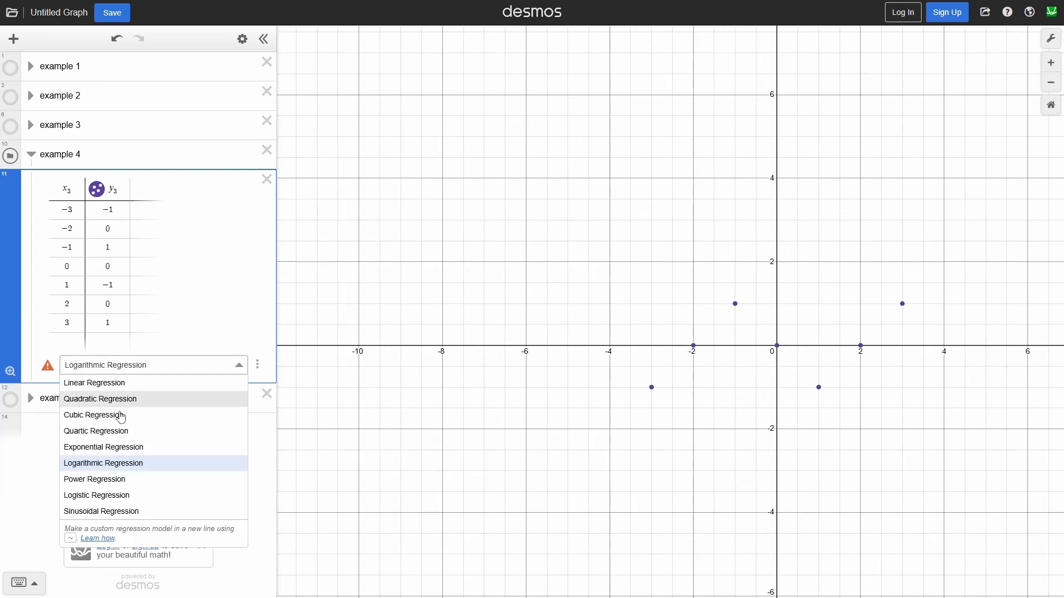
{"action": "left_click", "coordinate": [123, 479]}
{"action": "left_click_drag", "start_coordinate": [601, 268], "coordinate": [467, 264]}
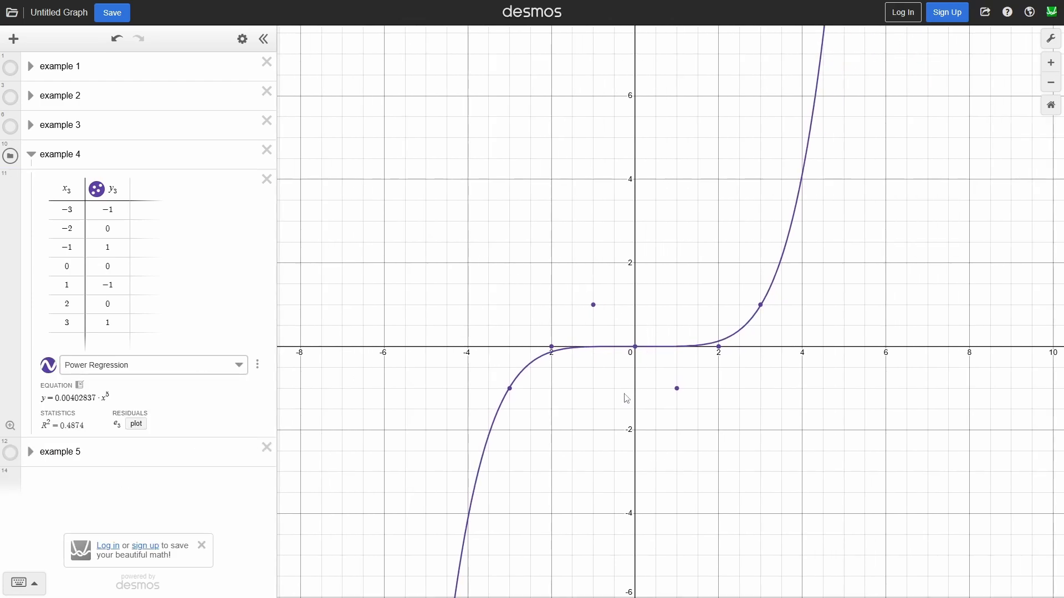
{"action": "left_click", "coordinate": [176, 370]}
{"action": "left_click", "coordinate": [75, 495]}
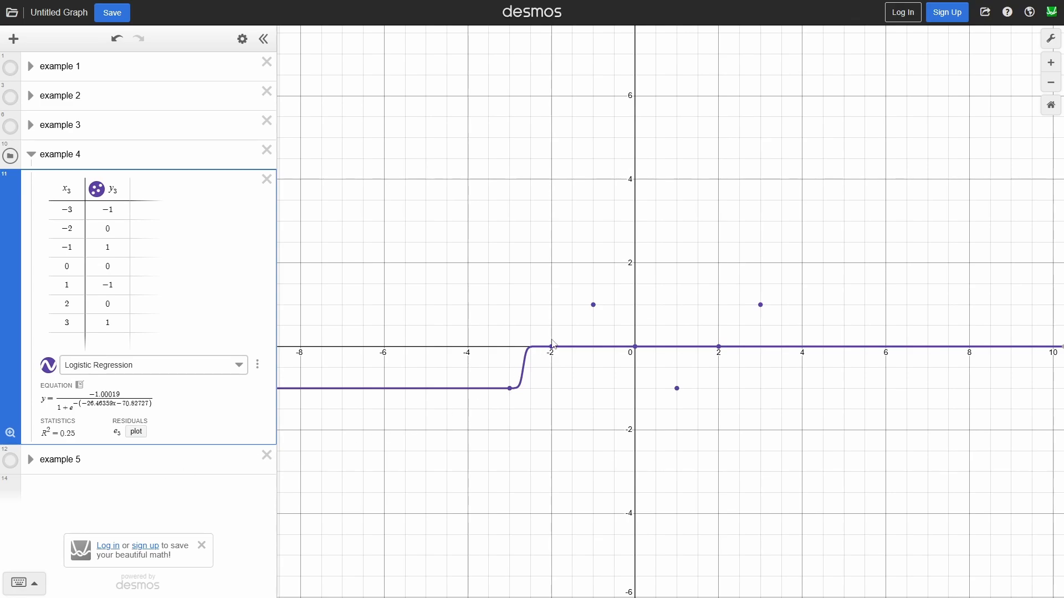
{"action": "scroll", "coordinate": [558, 339], "scroll_direction": "down", "scroll_amount": 3}
{"action": "scroll", "coordinate": [558, 343], "scroll_direction": "up", "scroll_amount": 2}
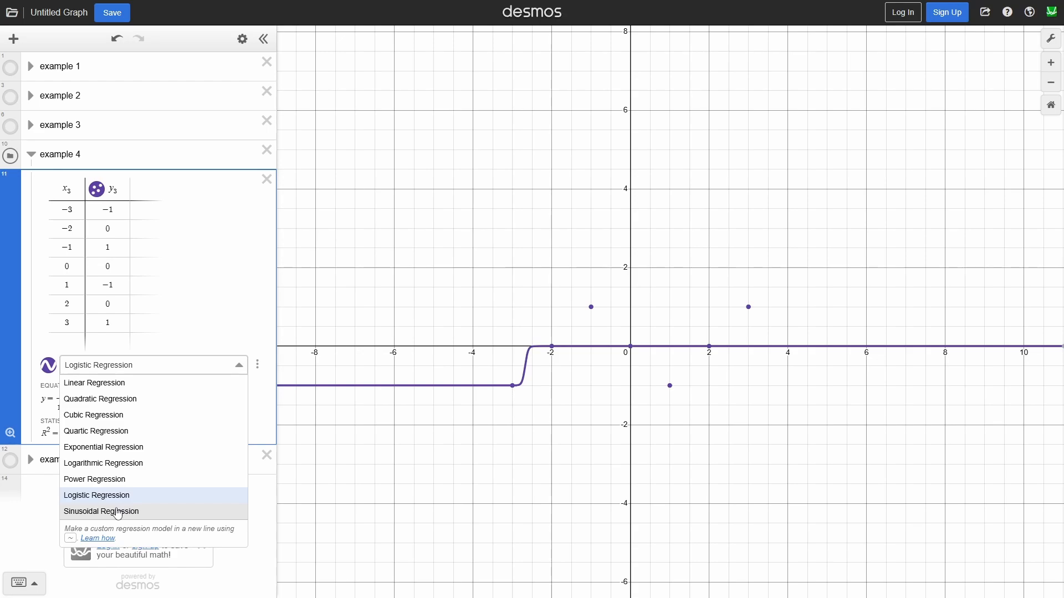
Switch the example 4 regression to Sinusoidal Regression and inspect its curve and R² statistic.
{"action": "left_click", "coordinate": [117, 513]}
{"action": "scroll", "coordinate": [676, 250], "scroll_direction": "up", "scroll_amount": 3}
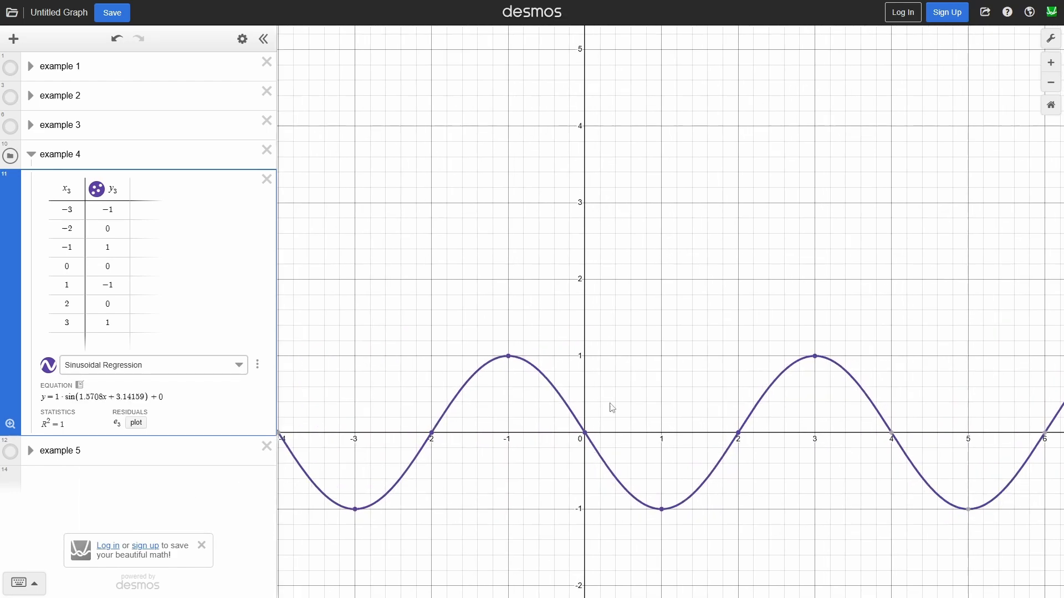
{"action": "left_click_drag", "start_coordinate": [554, 520], "coordinate": [635, 420]}
{"action": "right_click", "coordinate": [509, 342]}
{"action": "key", "text": "Escape"}
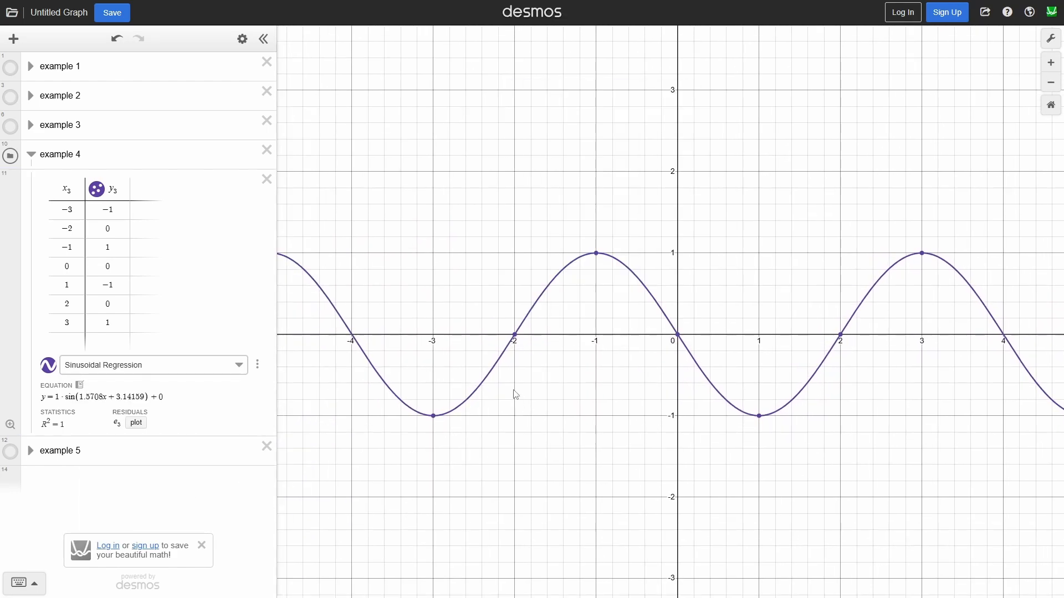
{"action": "scroll", "coordinate": [518, 380], "scroll_direction": "up", "scroll_amount": 3}
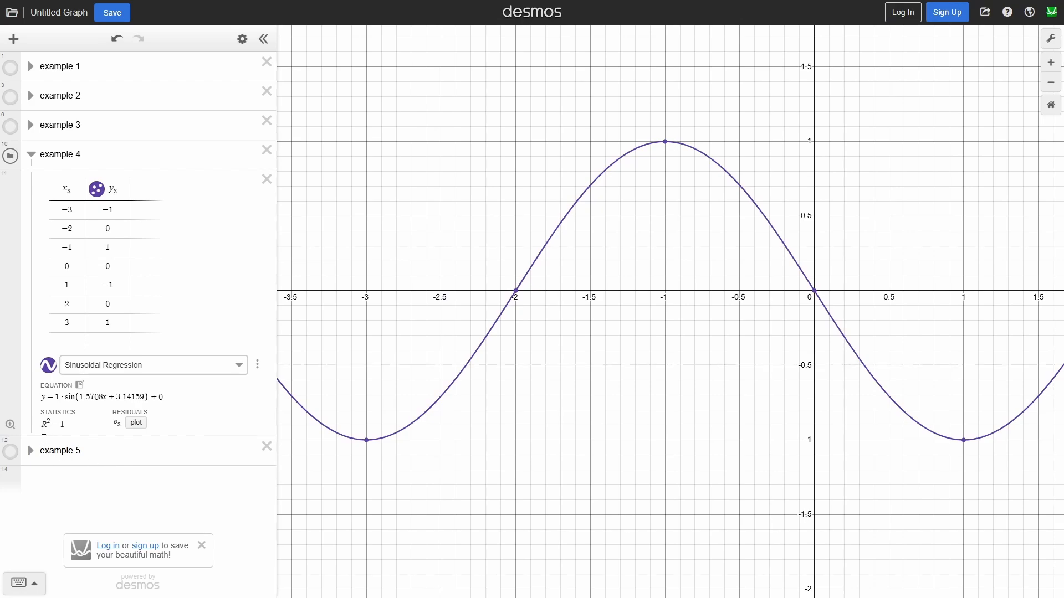
{"action": "left_click_drag", "start_coordinate": [42, 424], "coordinate": [71, 431]}
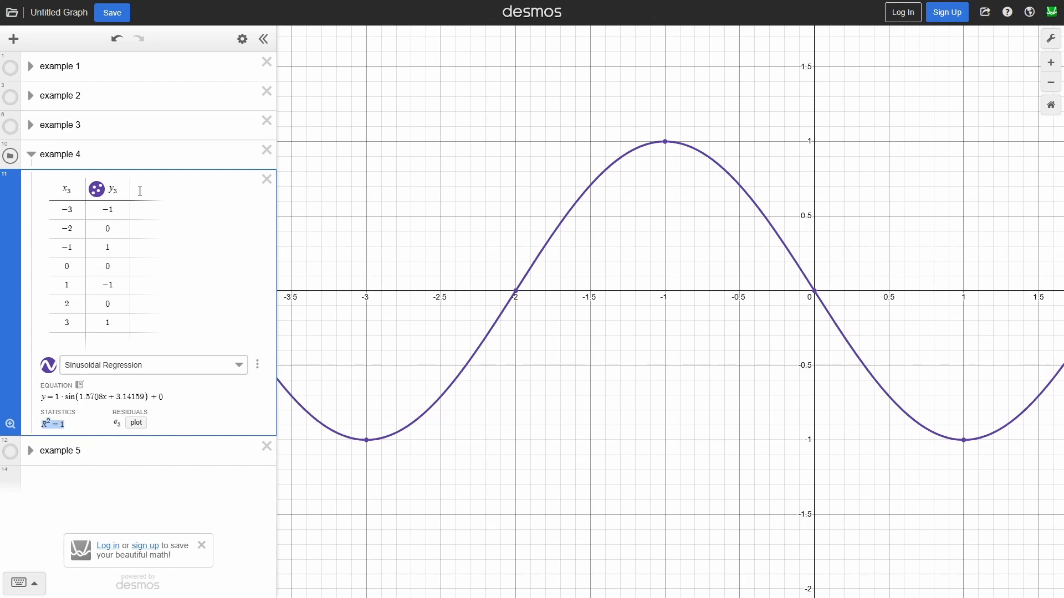
Add the expression sin x above the table in the example 4 folder and compare it with the regression curve.
{"action": "left_click", "coordinate": [115, 152]}
{"action": "key", "text": "Return"}
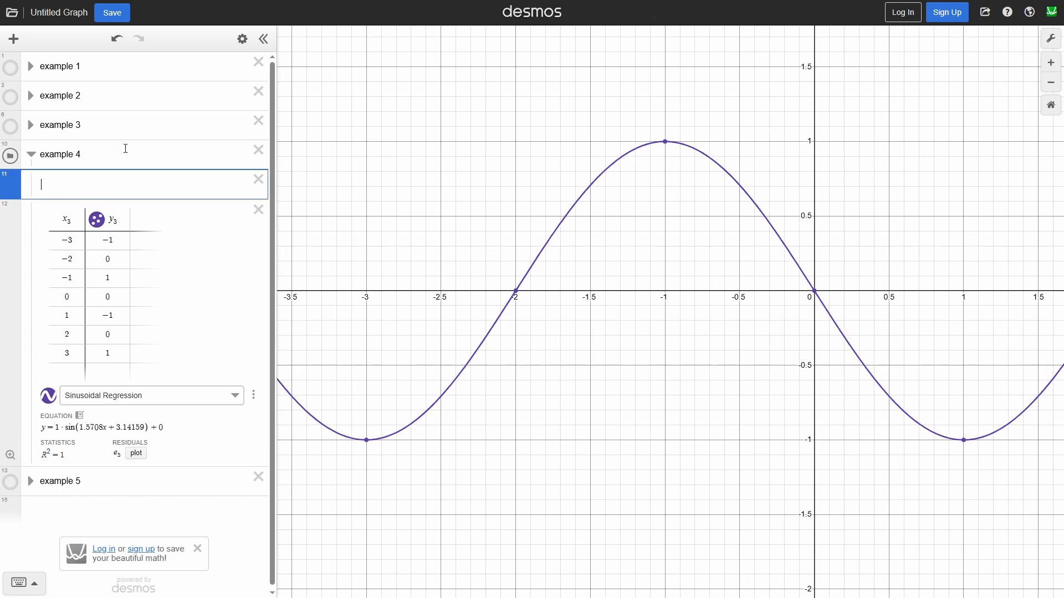
{"action": "type", "text": "sinx"}
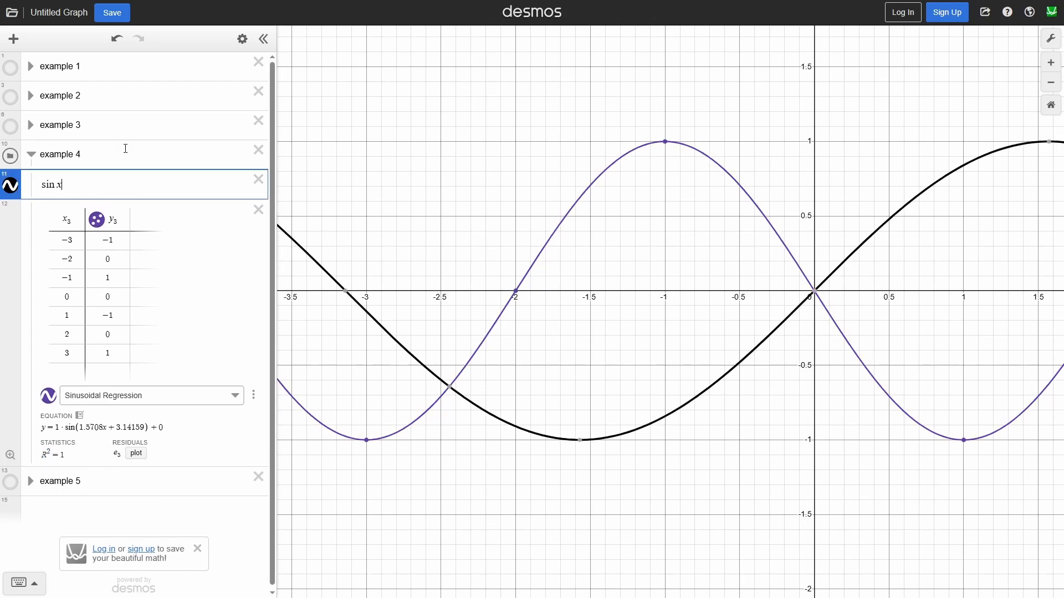
{"action": "scroll", "coordinate": [458, 292], "scroll_direction": "down", "scroll_amount": 5}
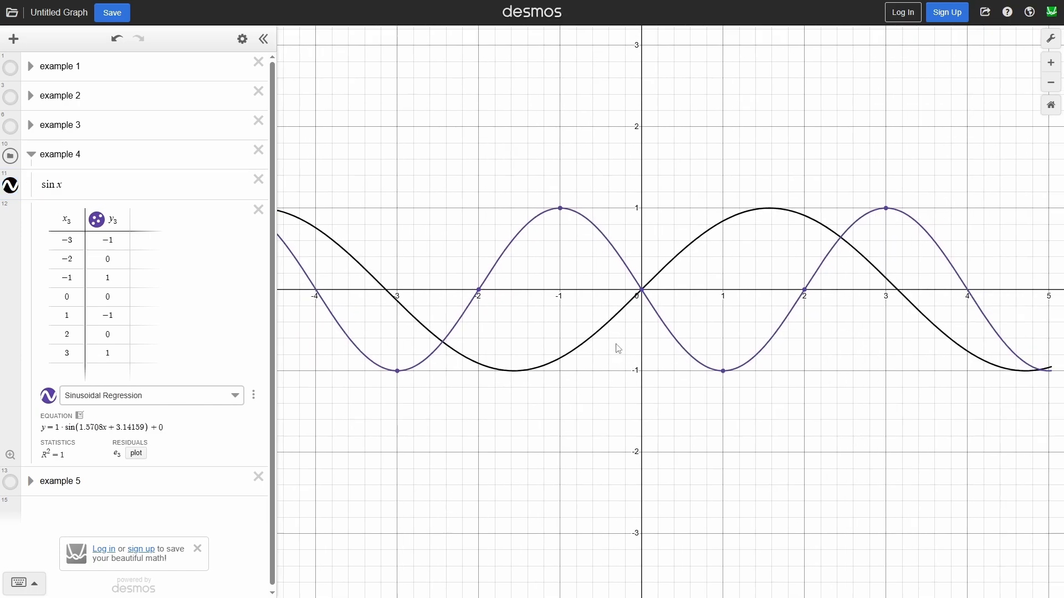
{"action": "left_click_drag", "start_coordinate": [628, 348], "coordinate": [508, 375]}
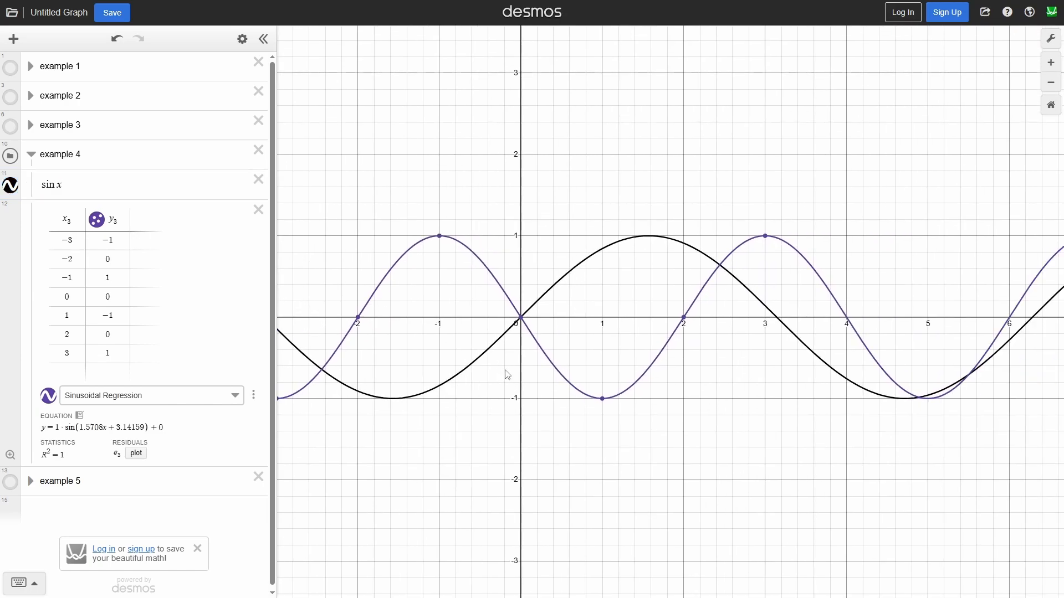
Change the sine expression to sin(π/2 x + π) and compare its curve with the sinusoidal regression.
{"action": "left_click", "coordinate": [58, 184]}
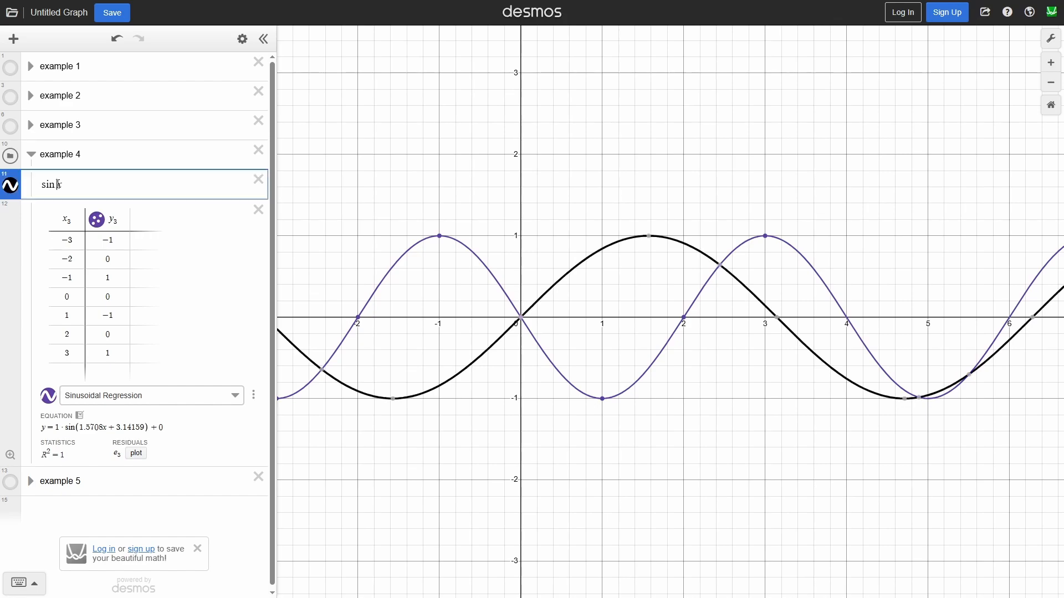
{"action": "type", "text": "("}
{"action": "type", "text": "pi/2"}
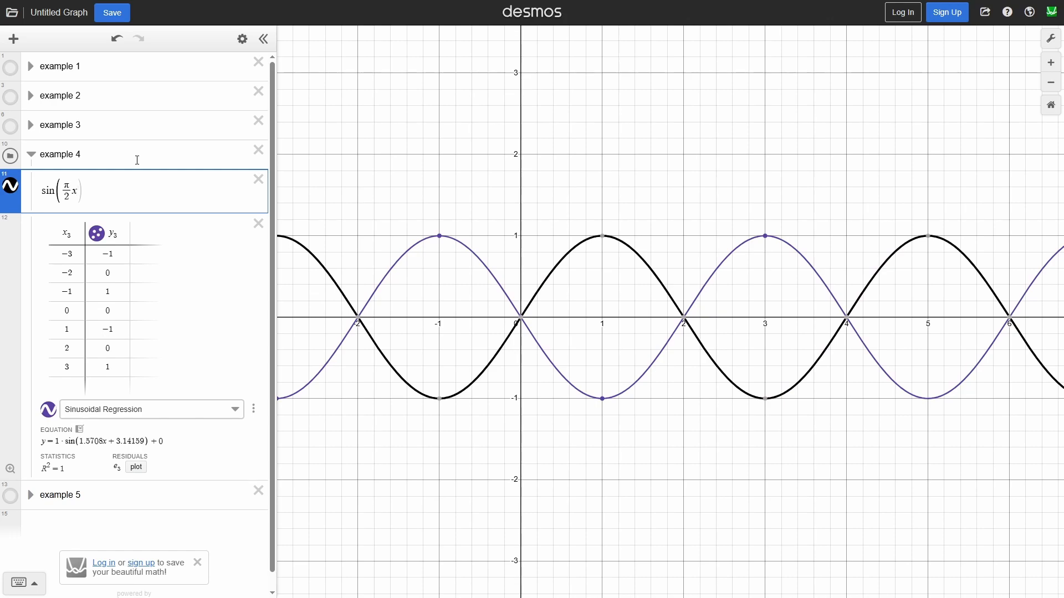
{"action": "type", "text": "+"}
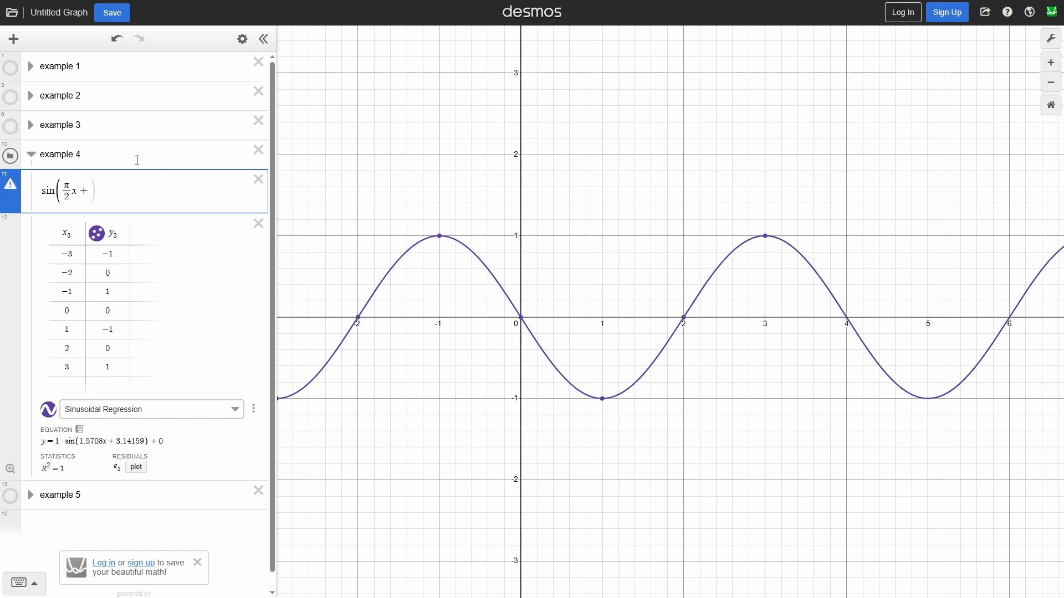
{"action": "type", "text": "pi"}
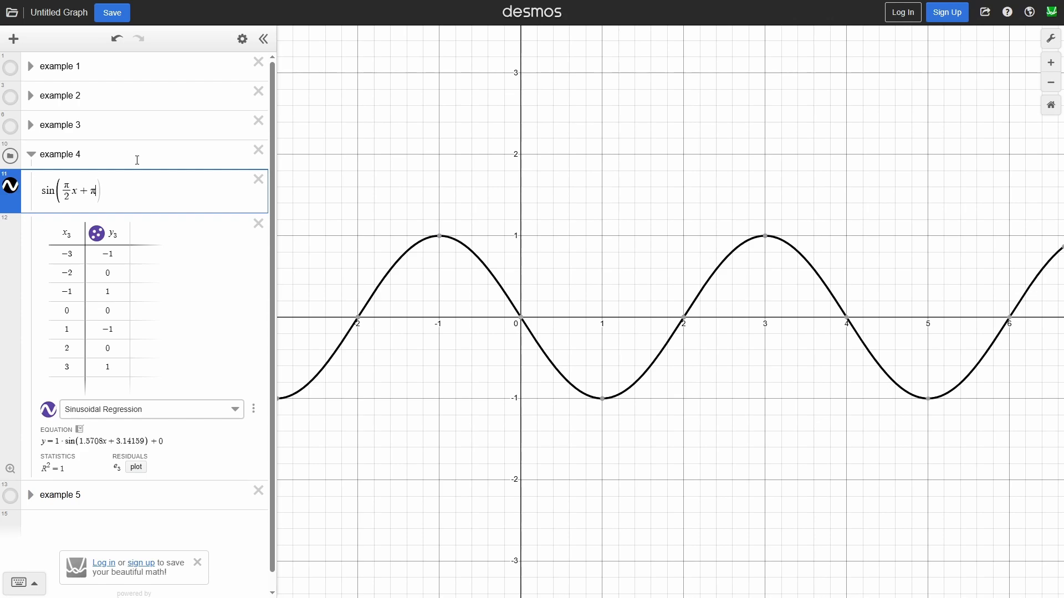
{"action": "type", "text": ")"}
{"action": "scroll", "coordinate": [612, 327], "scroll_direction": "up", "scroll_amount": 5}
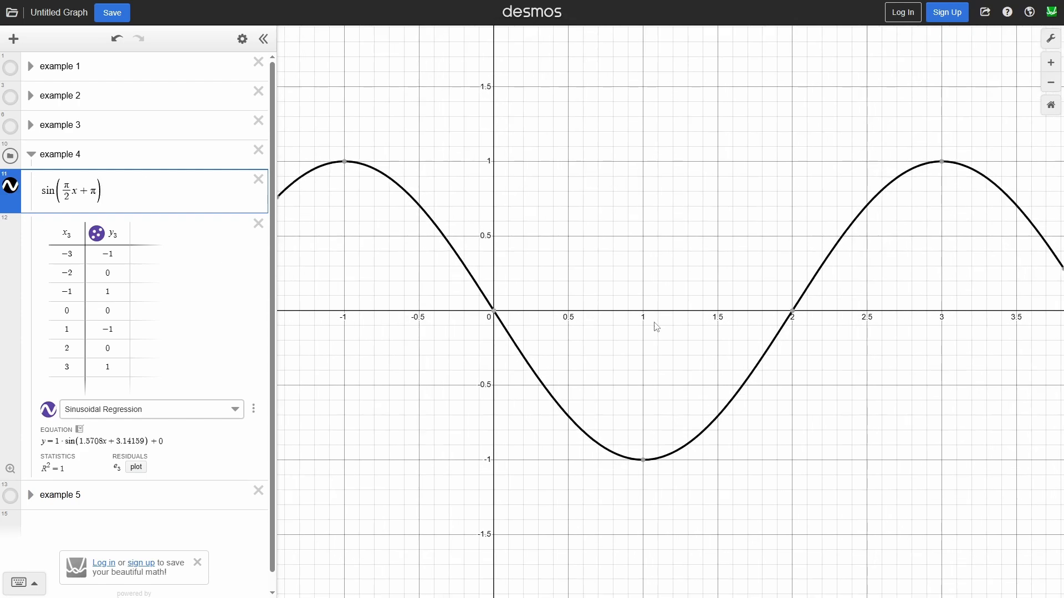
{"action": "scroll", "coordinate": [812, 277], "scroll_direction": "down", "scroll_amount": 3}
{"action": "scroll", "coordinate": [809, 279], "scroll_direction": "down", "scroll_amount": 3}
{"action": "left_click_drag", "start_coordinate": [819, 311], "coordinate": [799, 332]}
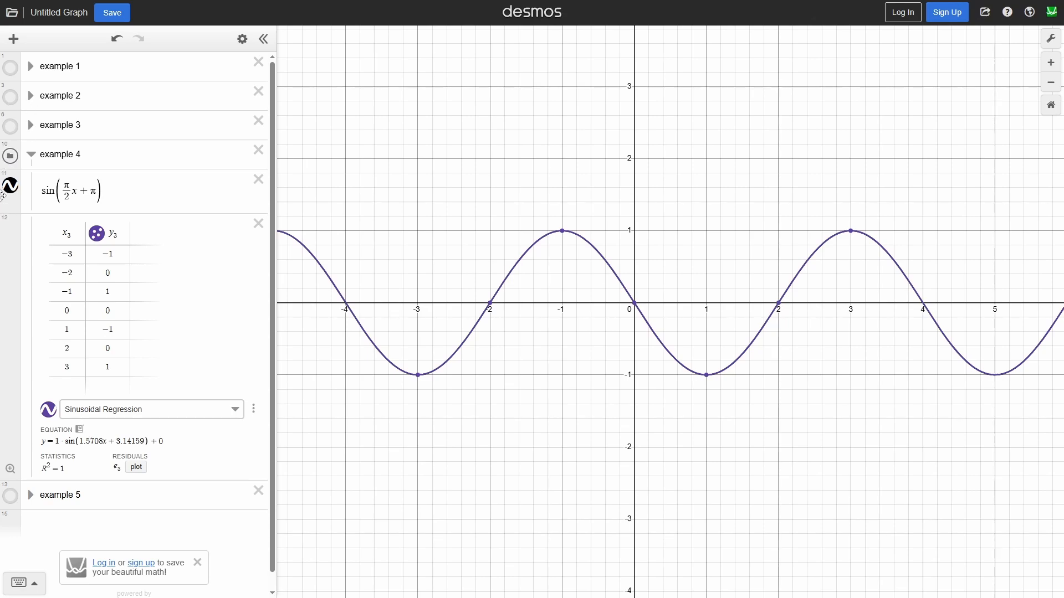
Hide and collapse the example 4 folder, and expand example 5 with its data points shown and centred on the graph.
{"action": "left_click", "coordinate": [11, 160]}
{"action": "left_click", "coordinate": [30, 154]}
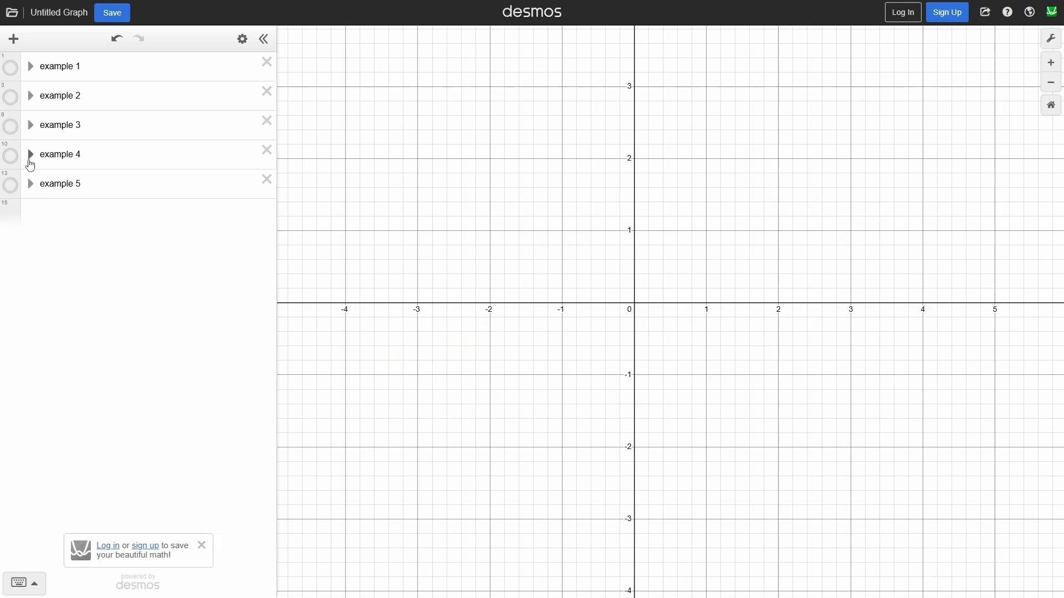
{"action": "left_click", "coordinate": [30, 183]}
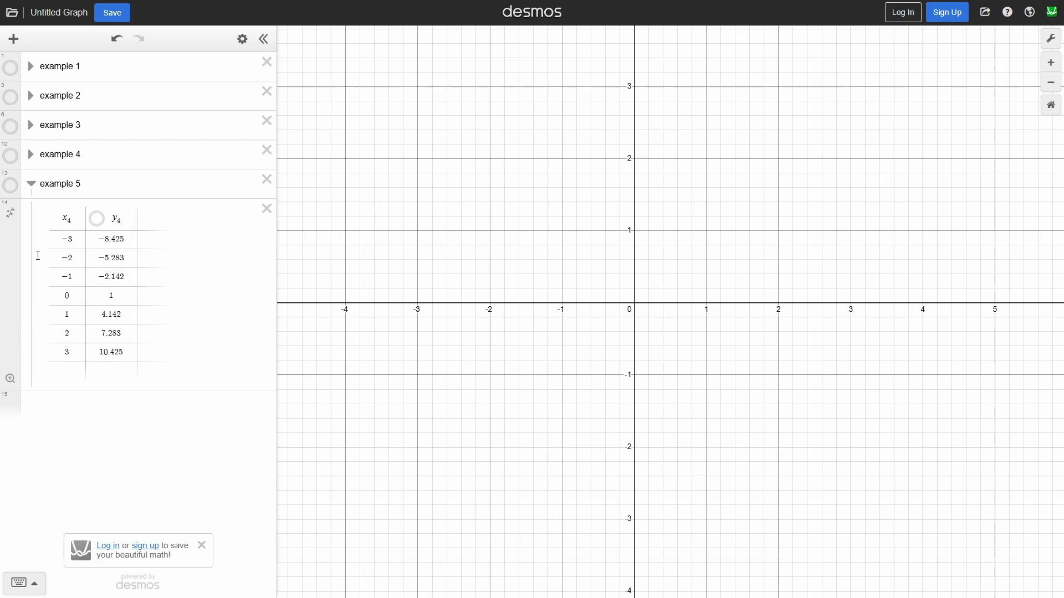
{"action": "left_click", "coordinate": [10, 185]}
{"action": "scroll", "coordinate": [451, 338], "scroll_direction": "down", "scroll_amount": 5}
{"action": "left_click_drag", "start_coordinate": [451, 335], "coordinate": [552, 304]}
{"action": "scroll", "coordinate": [553, 305], "scroll_direction": "down", "scroll_amount": 5}
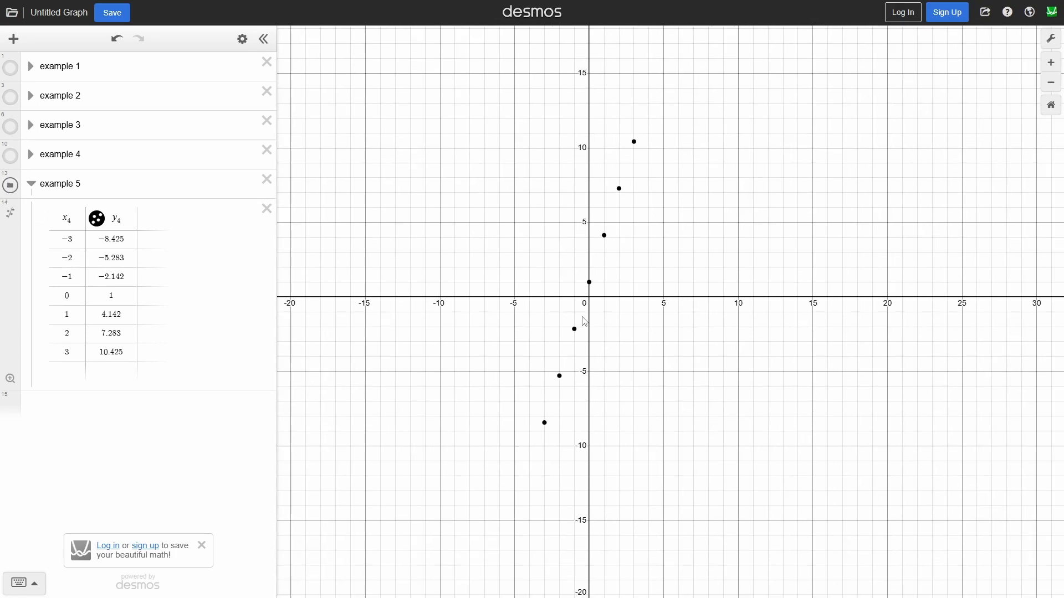
{"action": "scroll", "coordinate": [612, 246], "scroll_direction": "up", "scroll_amount": 3}
{"action": "scroll", "coordinate": [610, 251], "scroll_direction": "down", "scroll_amount": 1}
{"action": "left_click_drag", "start_coordinate": [527, 465], "coordinate": [548, 451]}
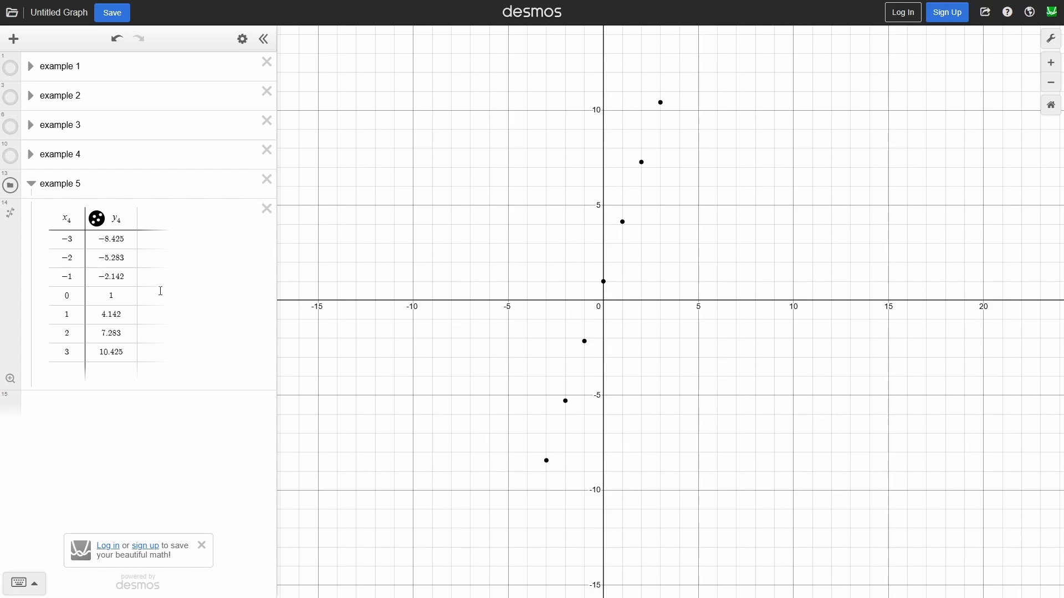
Add a linear regression to the example 5 table and inspect the fitted line against the points.
{"action": "left_click", "coordinate": [8, 217]}
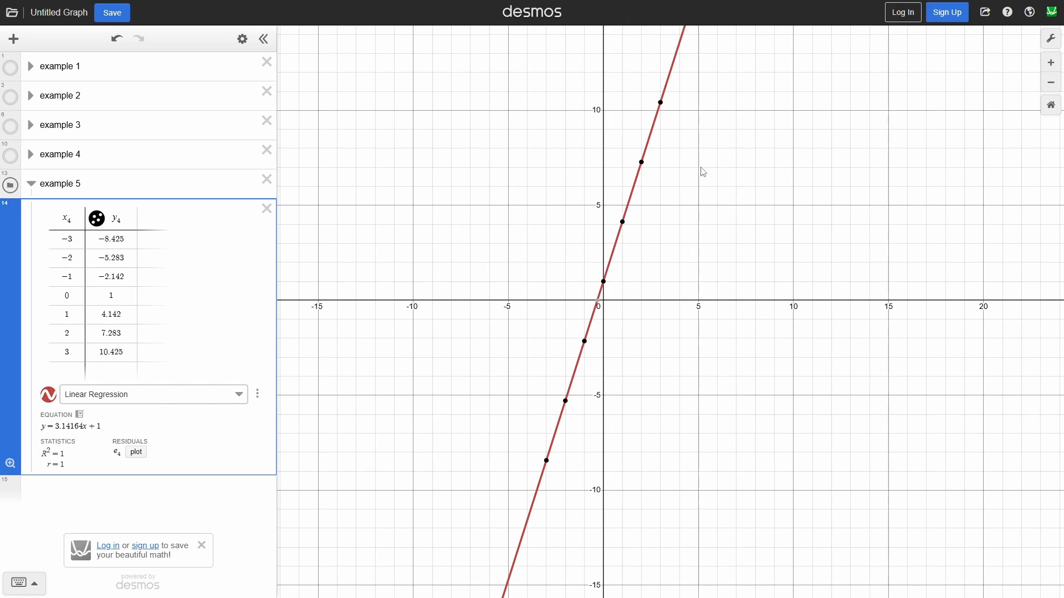
{"action": "right_click", "coordinate": [618, 414]}
{"action": "left_click", "coordinate": [591, 462]}
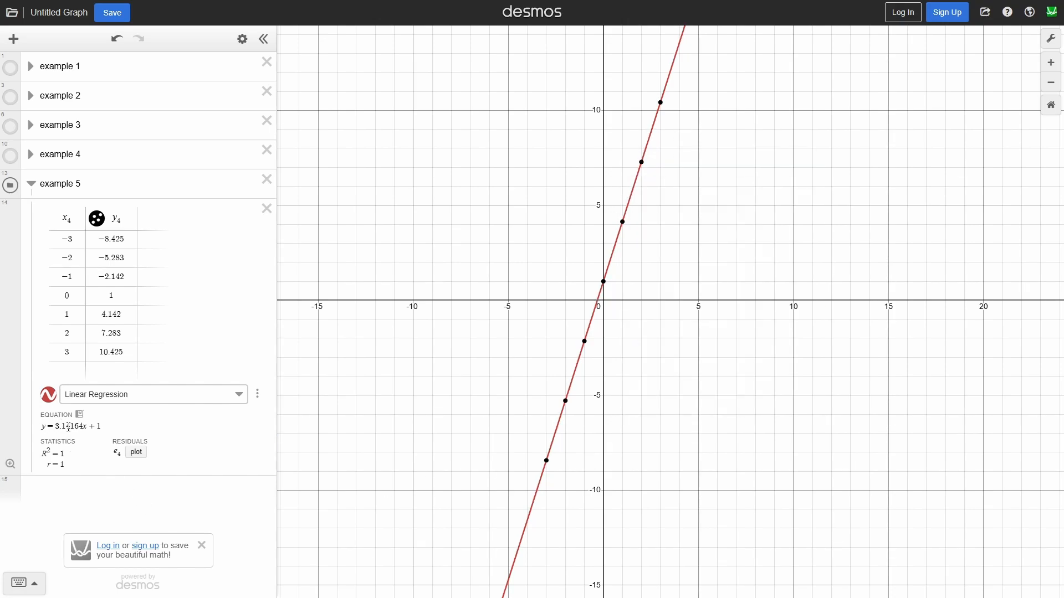
Copy the regression equation y = 3.14164x + 1 into a new expression above the example 5 table.
{"action": "left_click", "coordinate": [69, 427]}
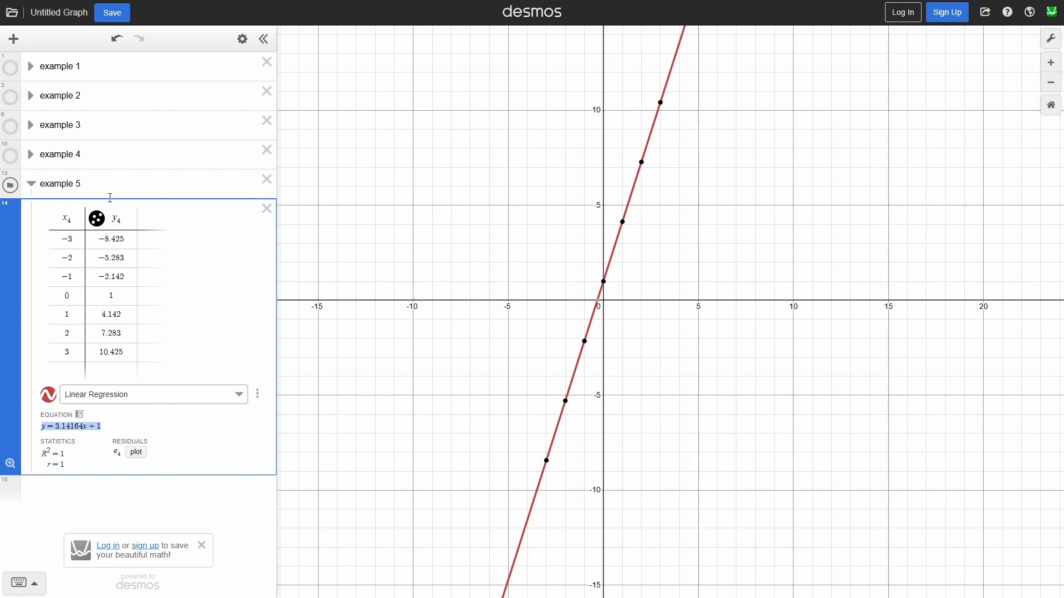
{"action": "left_click", "coordinate": [111, 189]}
{"action": "key", "text": "Return"}
{"action": "type", "text": "y=3.14164x+1"}
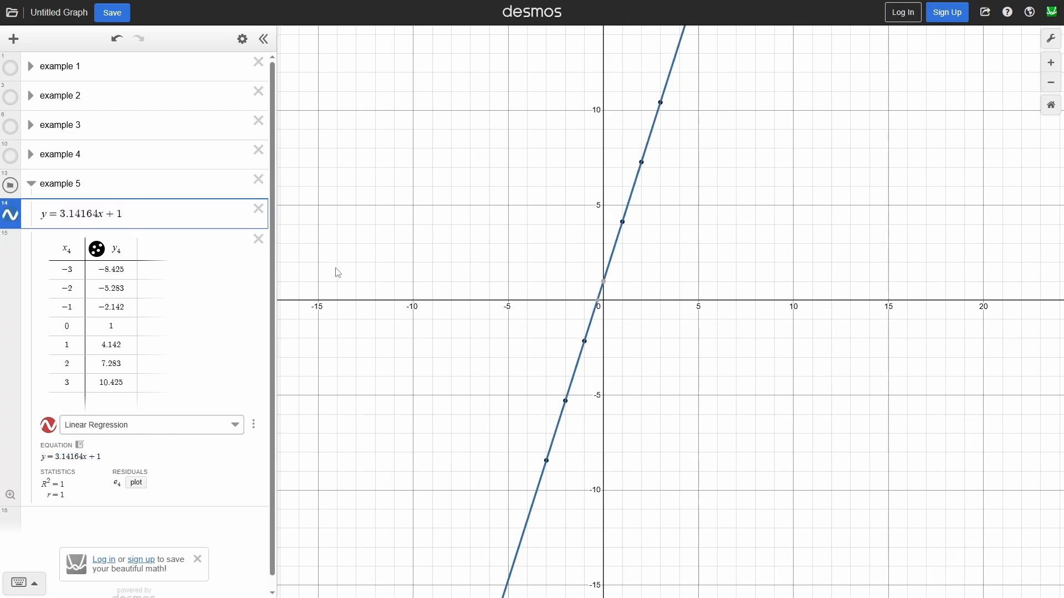
Hide the example 5 data points and regression line, leaving only the copied equation's line on the graph.
{"action": "left_click", "coordinate": [96, 249]}
{"action": "left_click", "coordinate": [48, 425]}
{"action": "scroll", "coordinate": [620, 203], "scroll_direction": "up", "scroll_amount": 3}
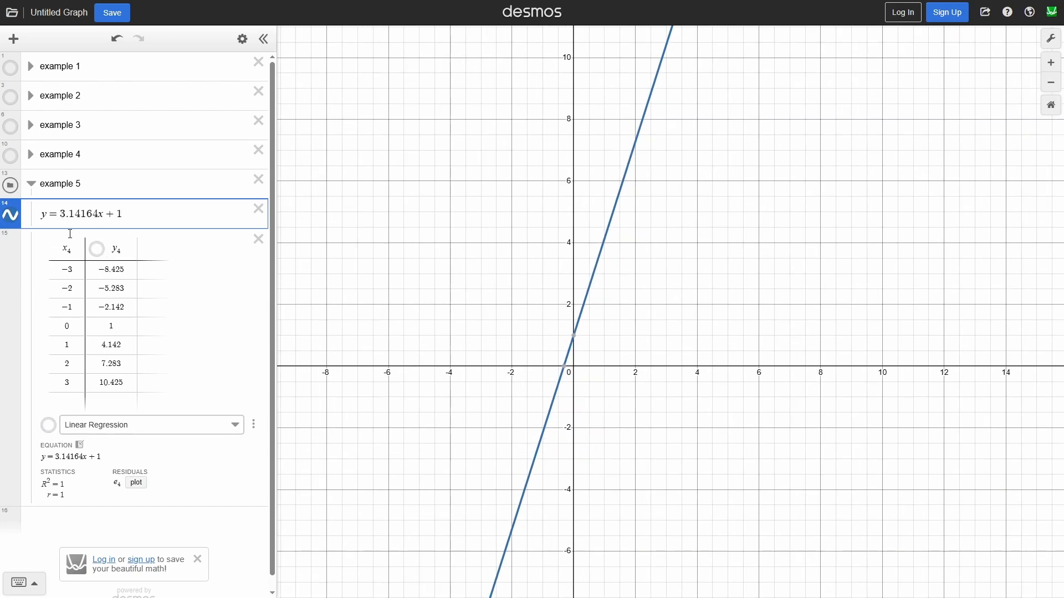
Add the equation y = πx + 1 as a new expression below the copied regression equation.
{"action": "left_click_drag", "start_coordinate": [100, 215], "coordinate": [59, 215]}
{"action": "left_click", "coordinate": [156, 220]}
{"action": "key", "text": "Return"}
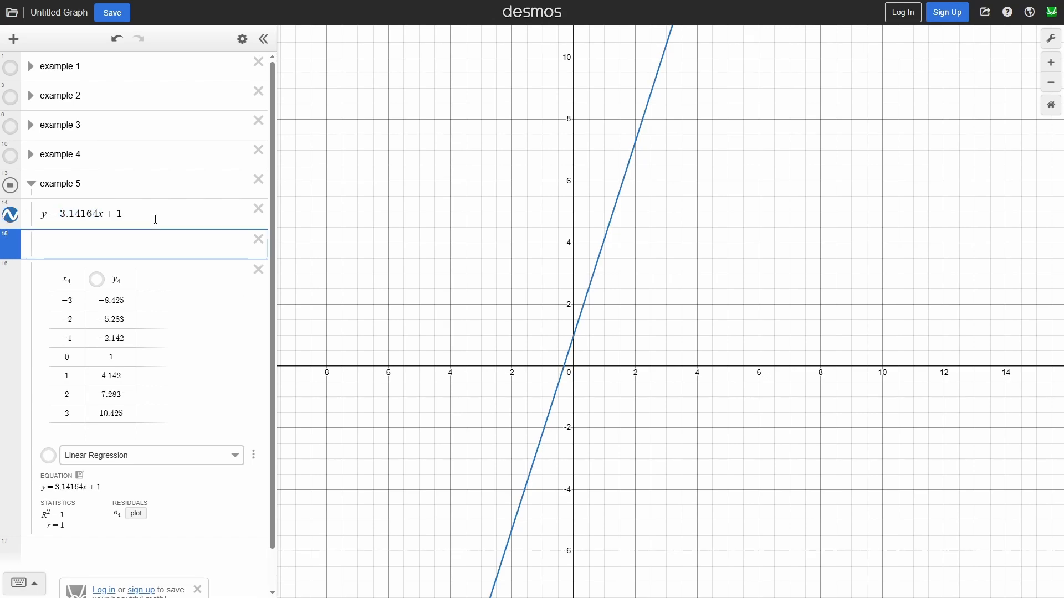
{"action": "type", "text": "y=pi"}
{"action": "type", "text": "x+1"}
Compare the two example 5 lines up close and highlight the digits 3.14 in the copied equation's slope.
{"action": "scroll", "coordinate": [581, 330], "scroll_direction": "up", "scroll_amount": 5}
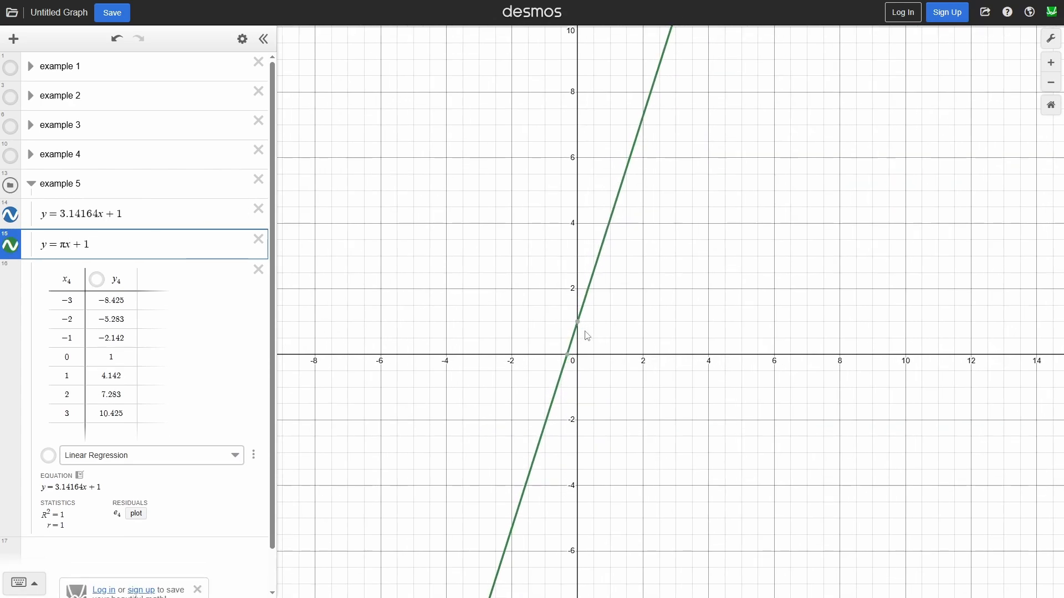
{"action": "scroll", "coordinate": [571, 331], "scroll_direction": "up", "scroll_amount": 10}
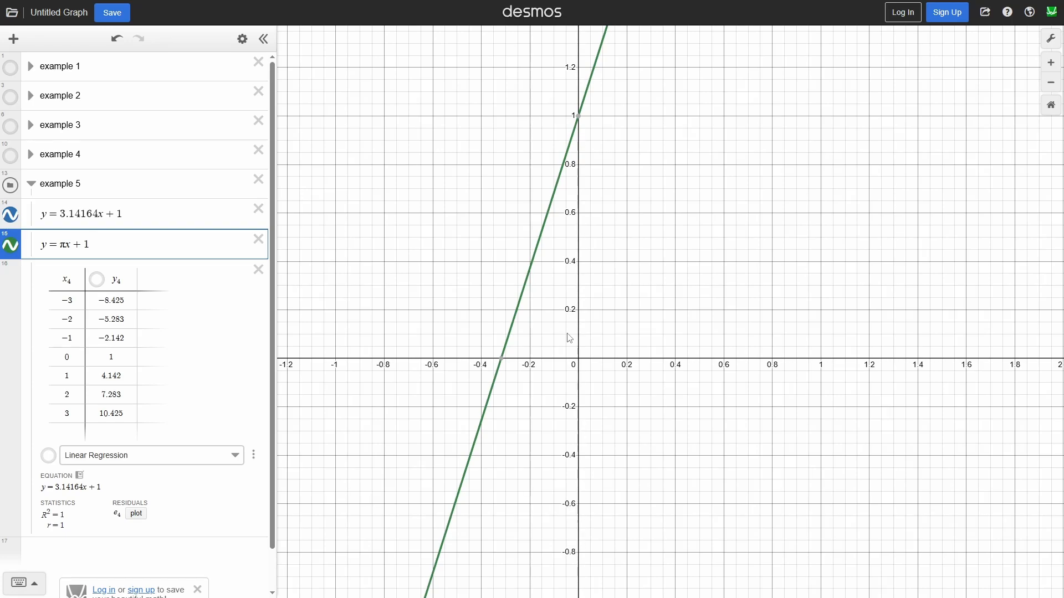
{"action": "scroll", "coordinate": [568, 334], "scroll_direction": "down", "scroll_amount": 11}
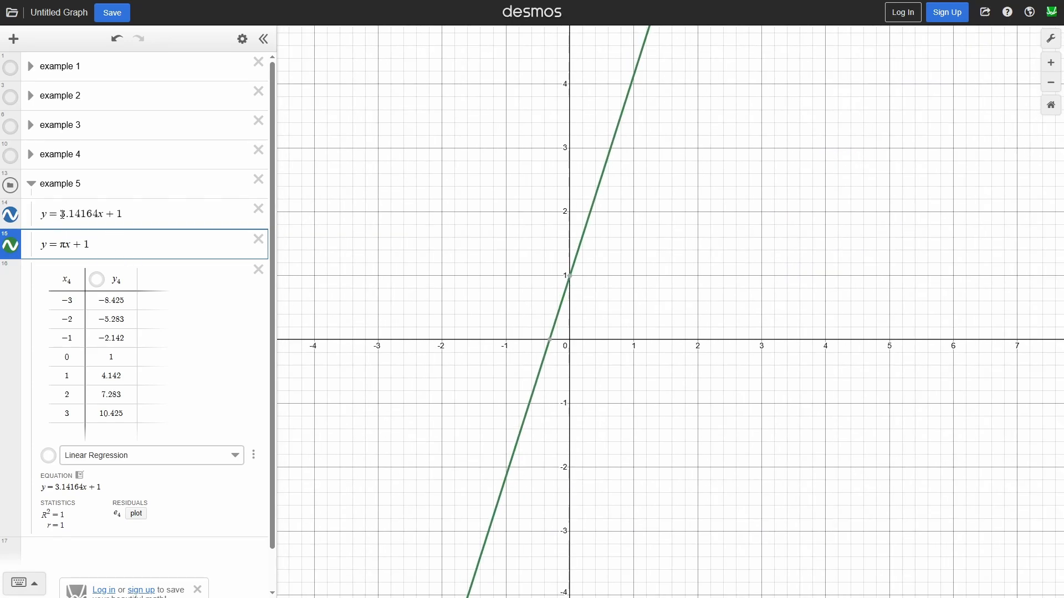
{"action": "left_click_drag", "start_coordinate": [59, 214], "coordinate": [81, 213]}
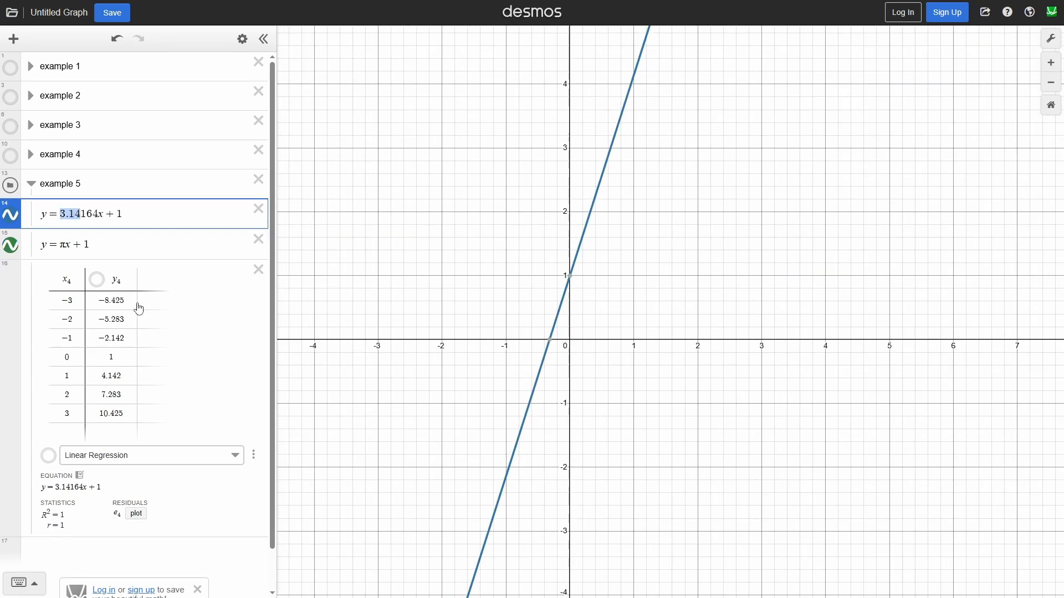